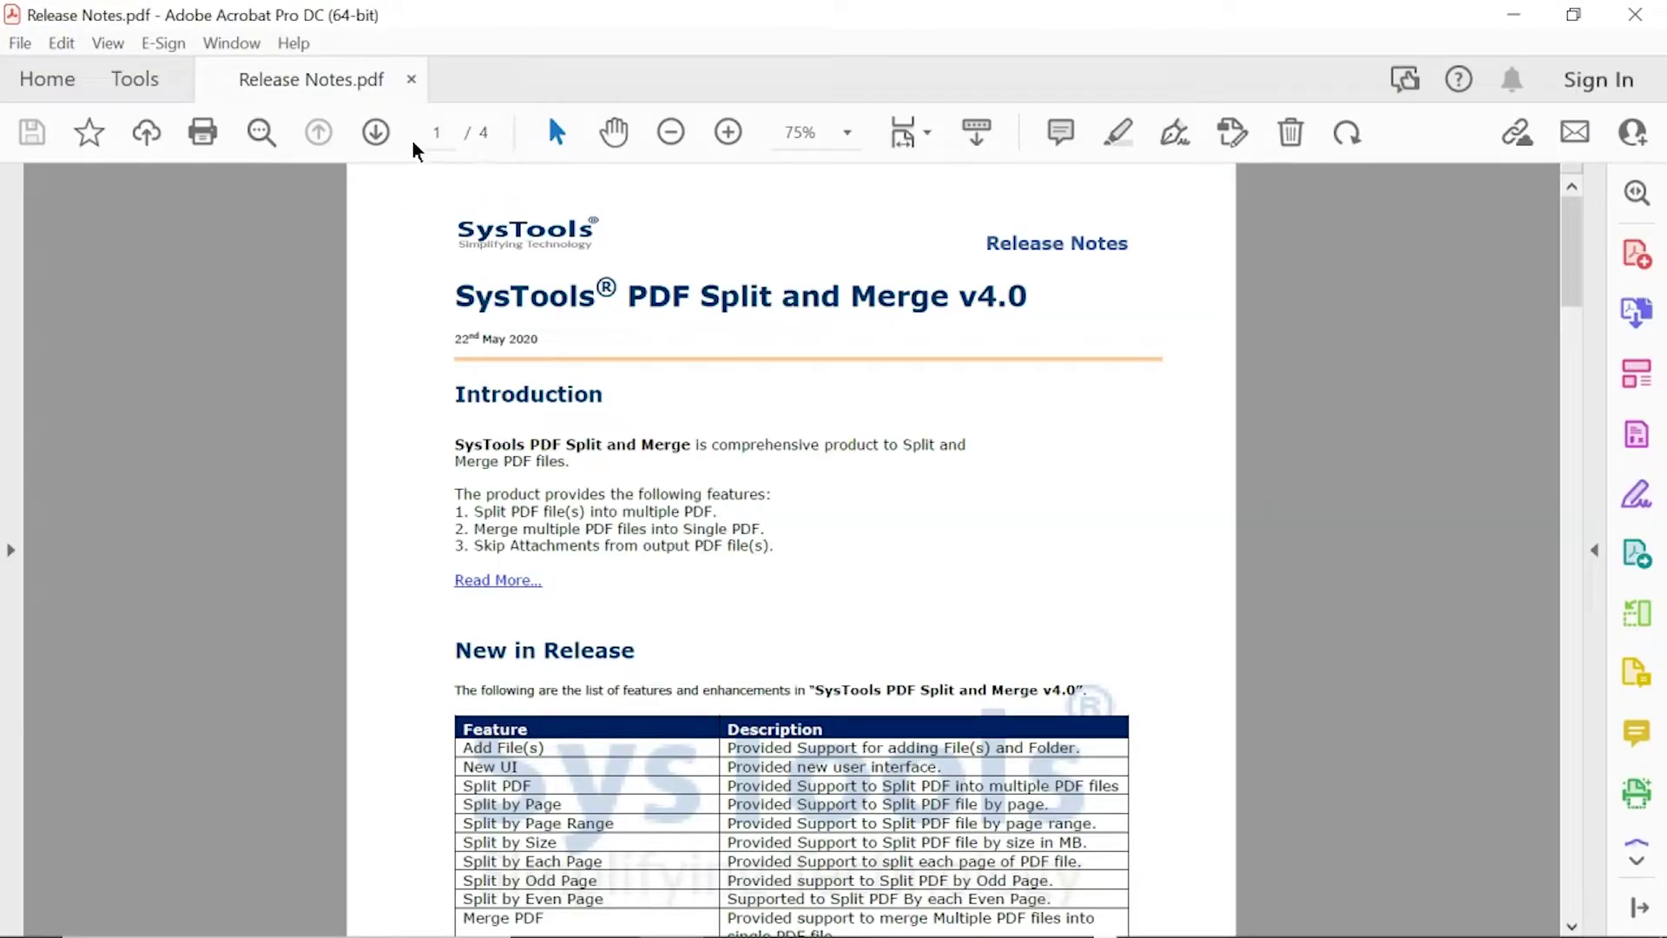
Step: Page forward through Release Notes.pdf from page 1 to the Disclaimer on page 4
click(376, 132)
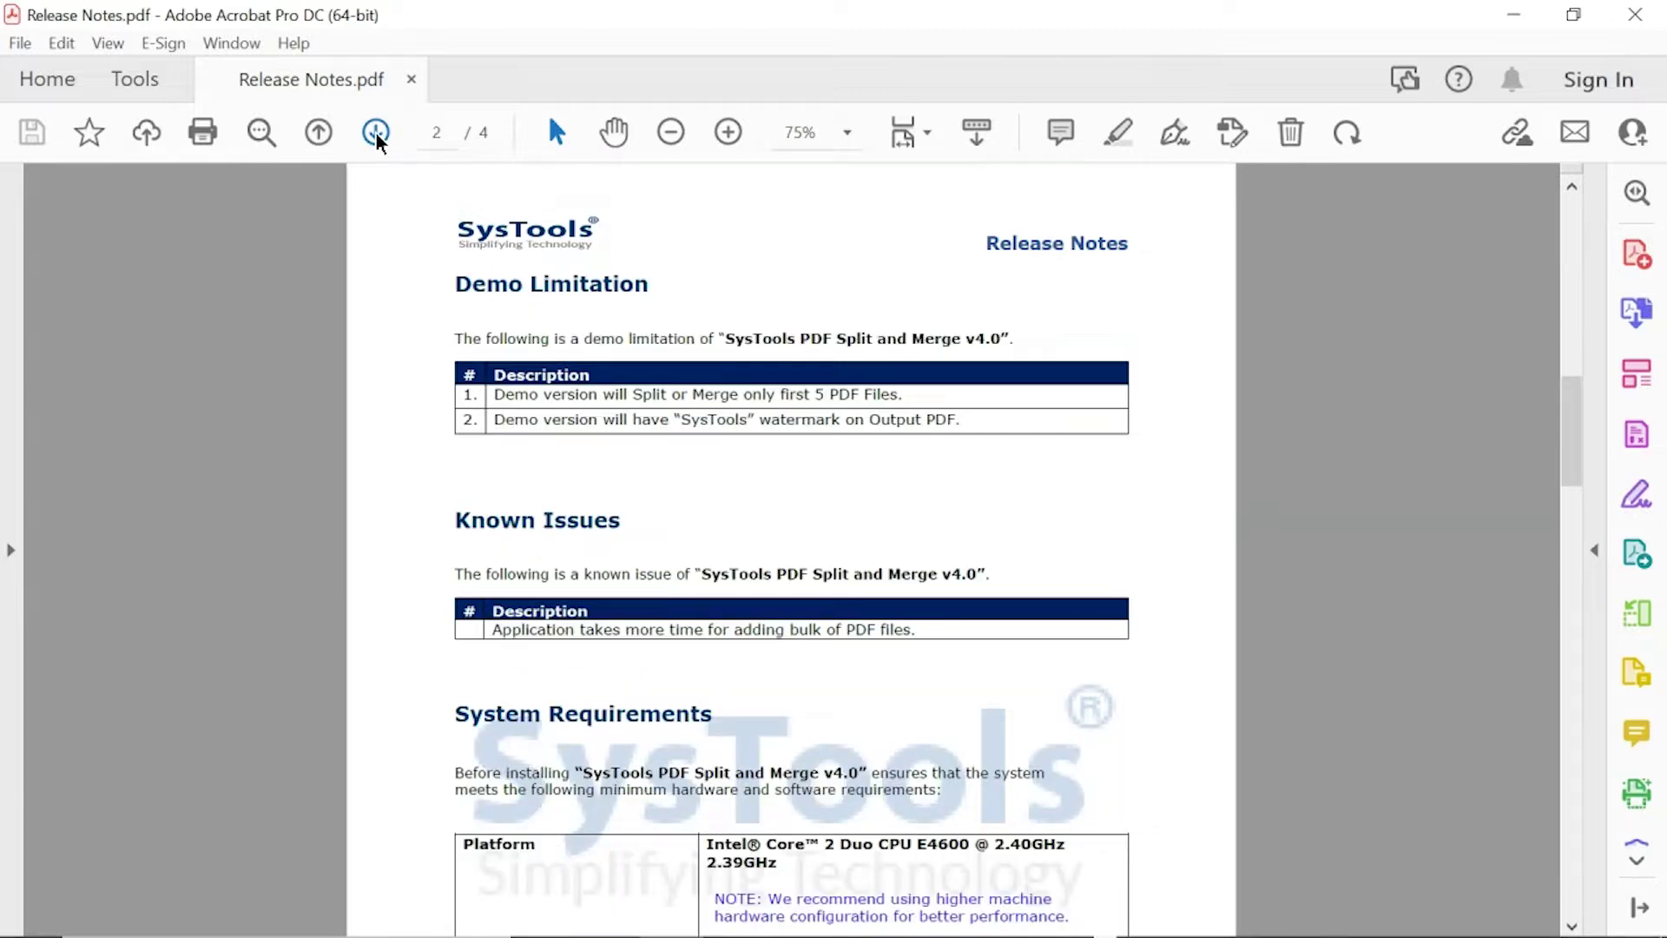
click(377, 133)
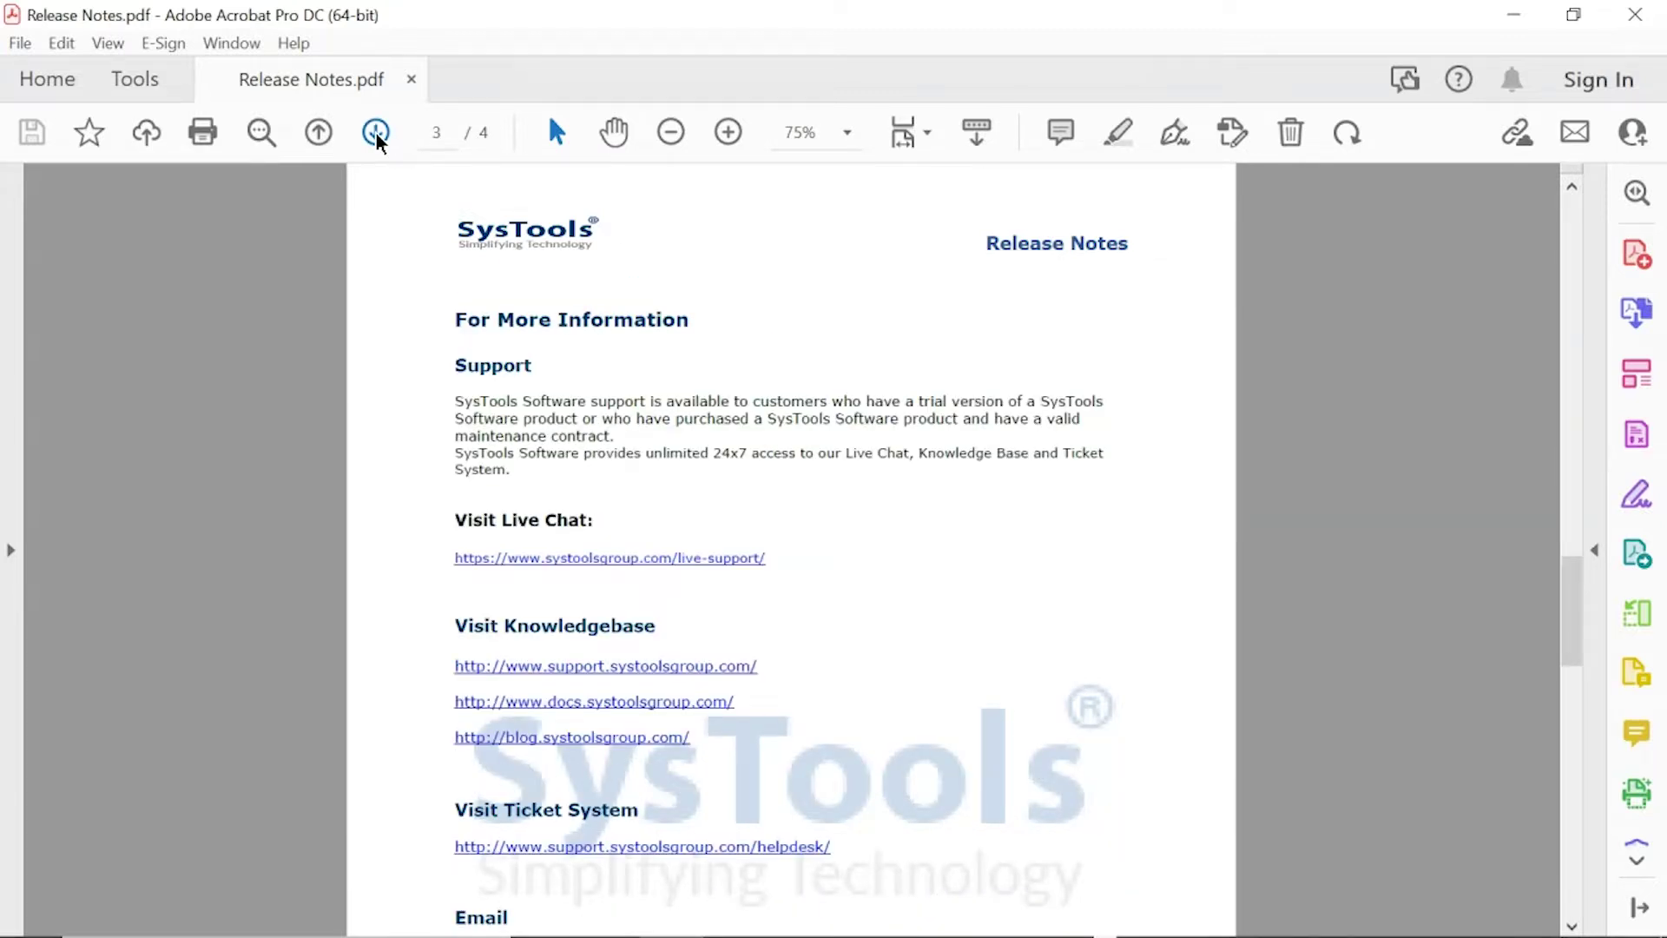
click(375, 132)
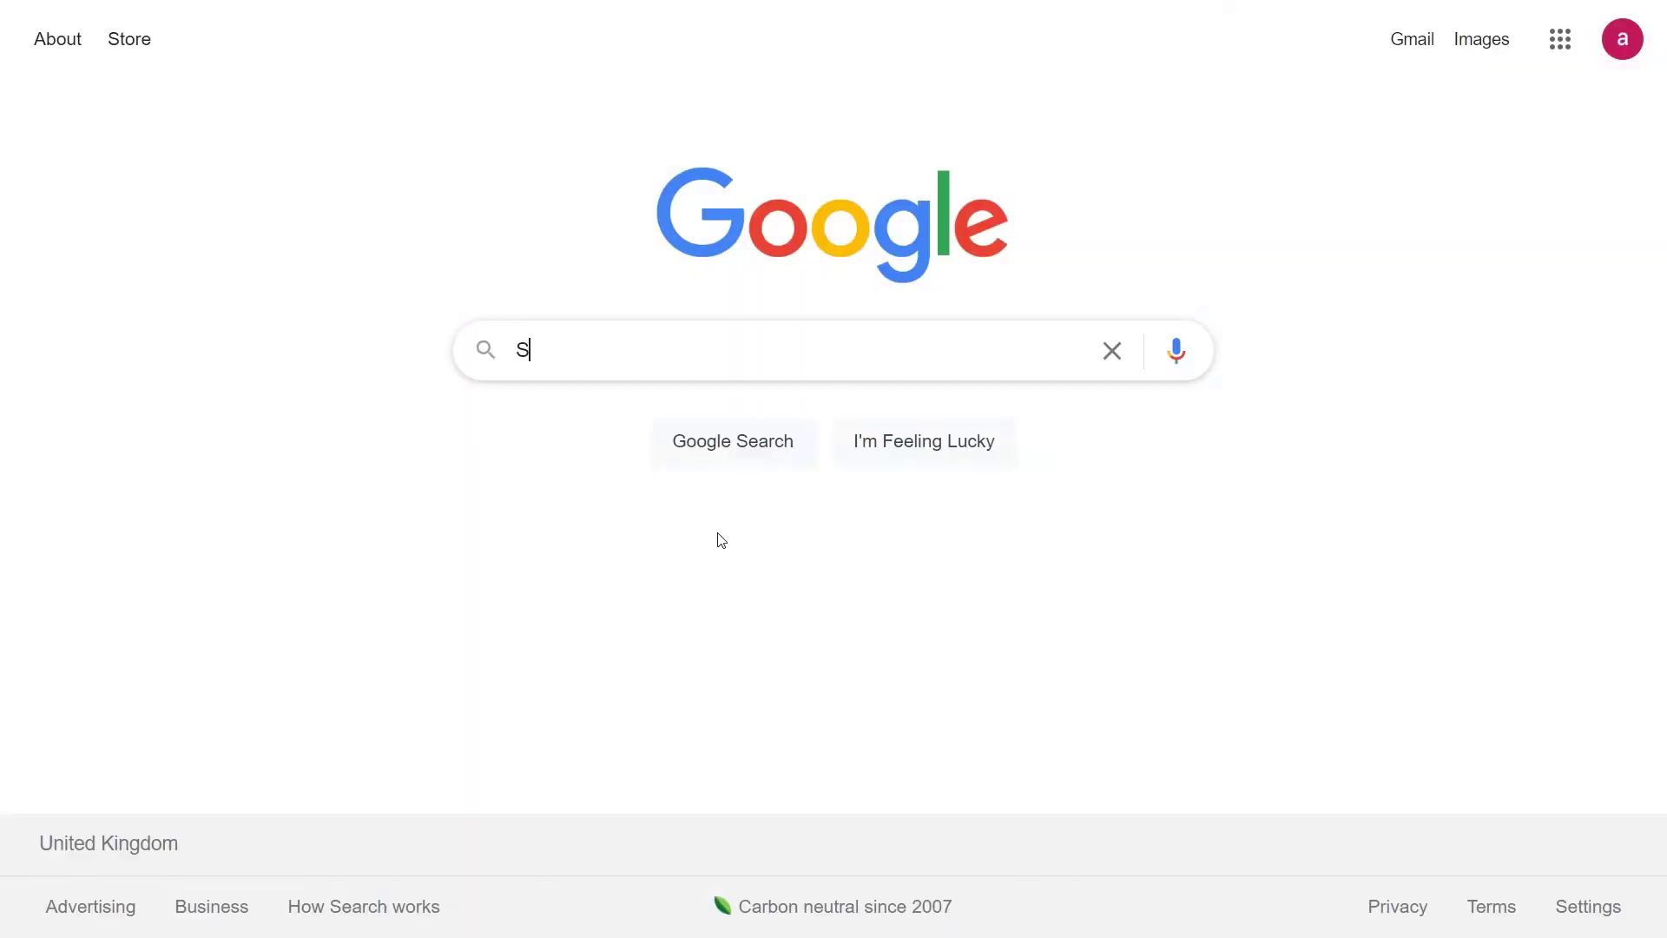
Step: Search Google for 'SysTools PDF Splitter'
text(ysTools PDF)
text( Splitter)
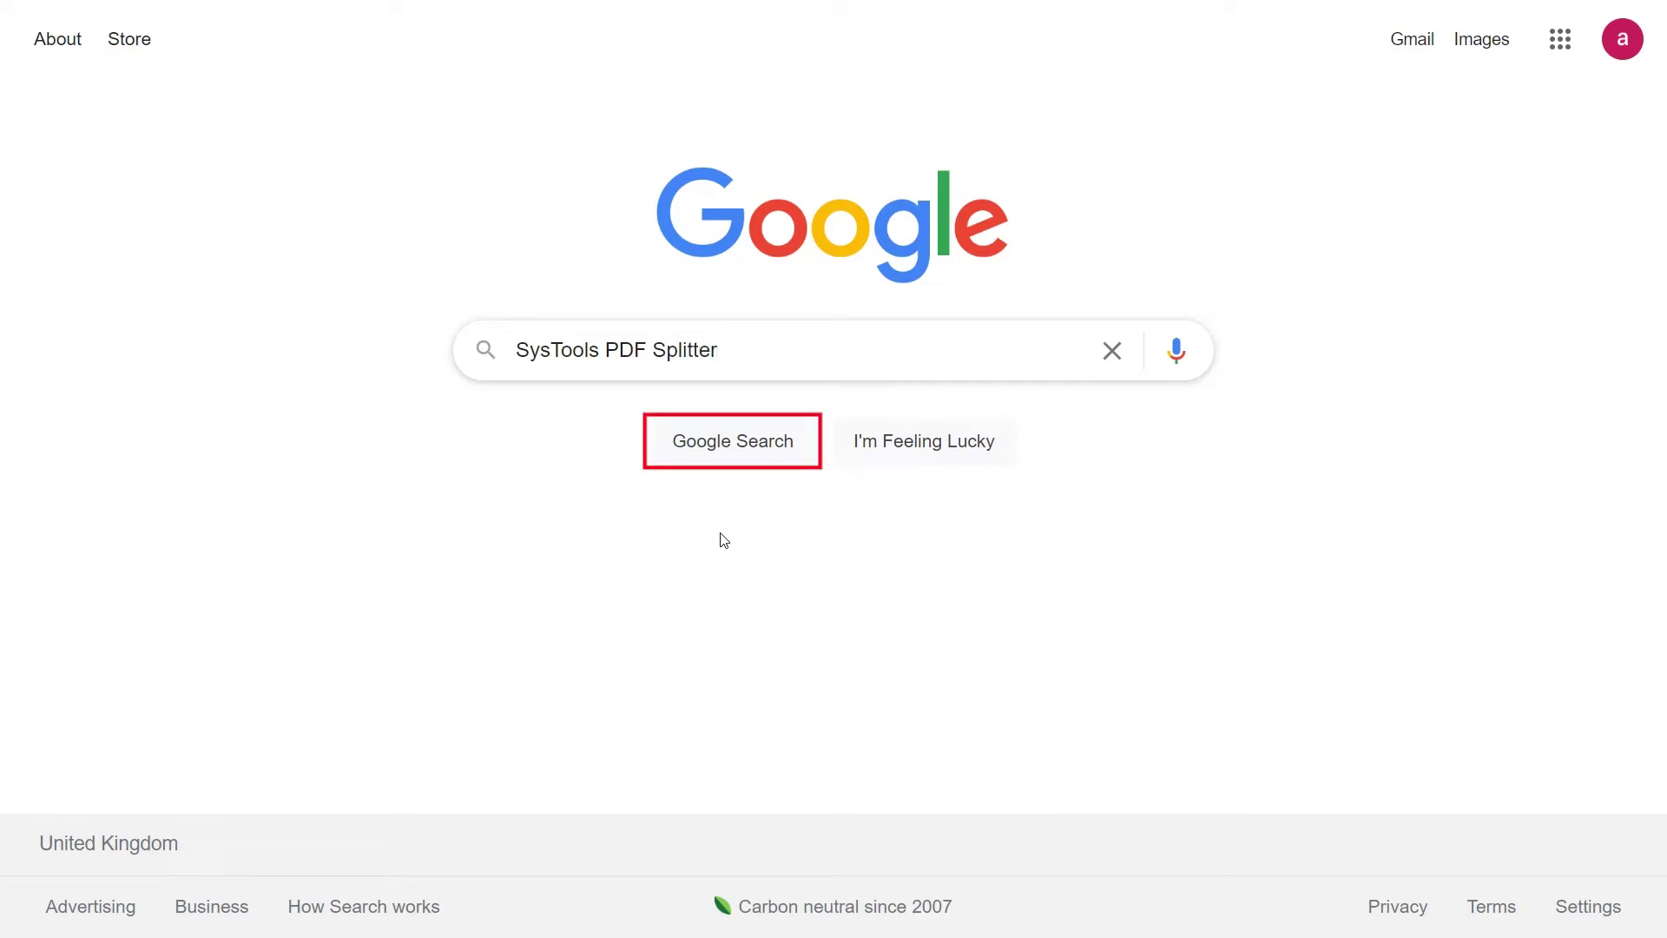
click(725, 443)
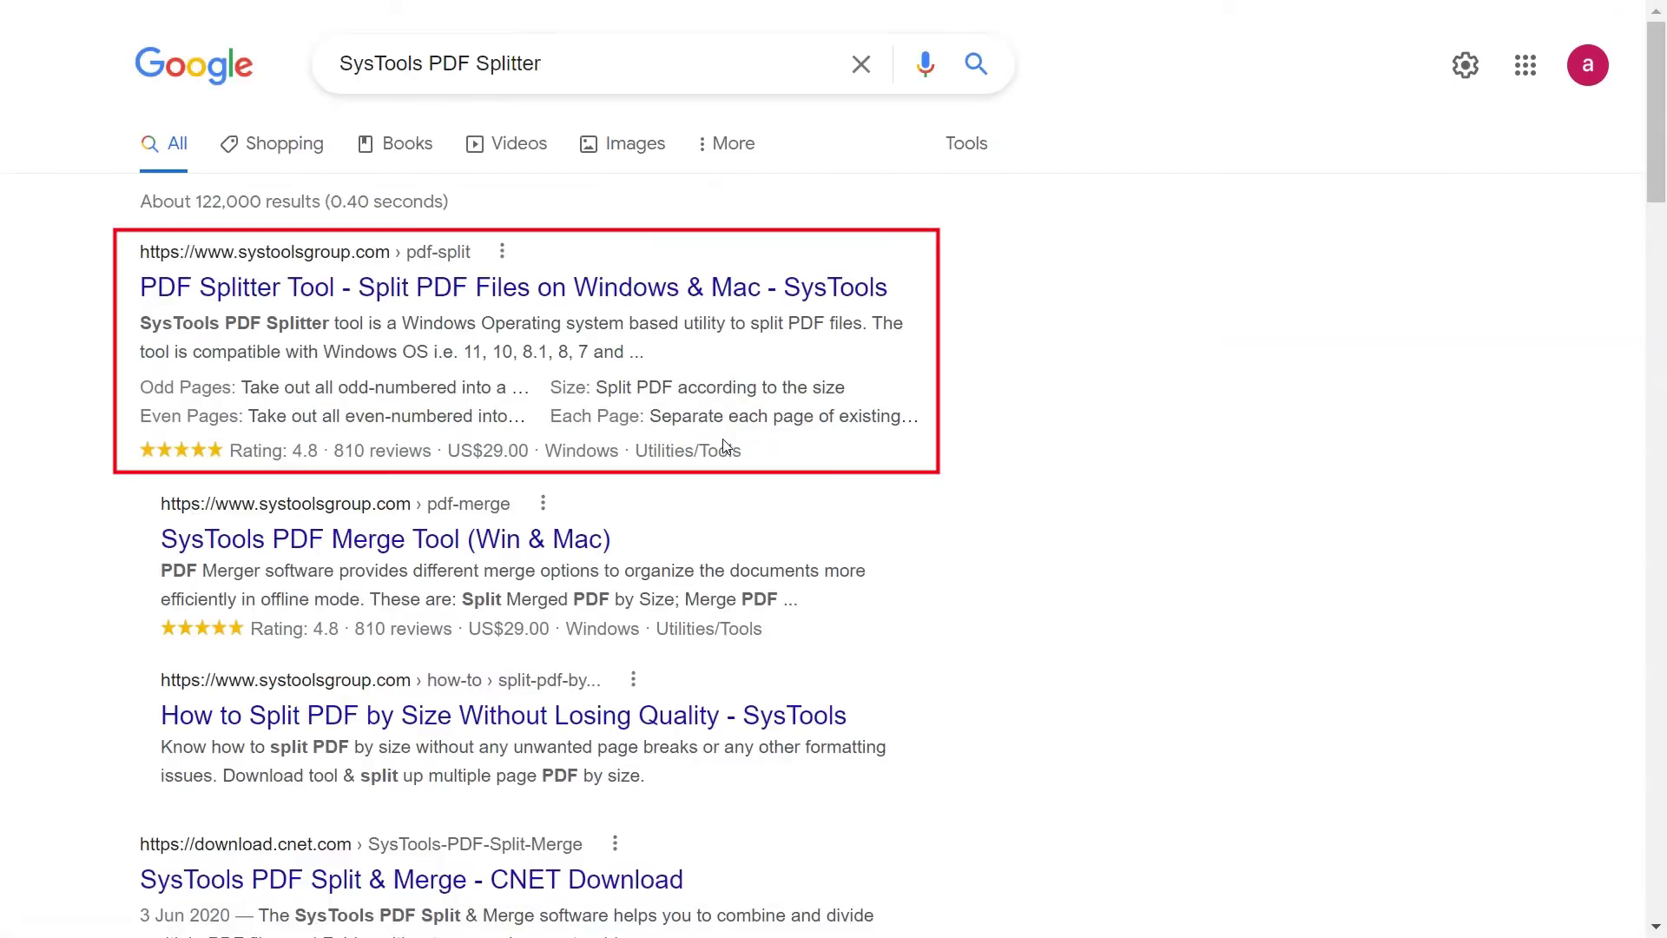
Step: Open the SysTools PDF Splitter product page and download the Windows installer pdf-split-merge.exe
click(365, 294)
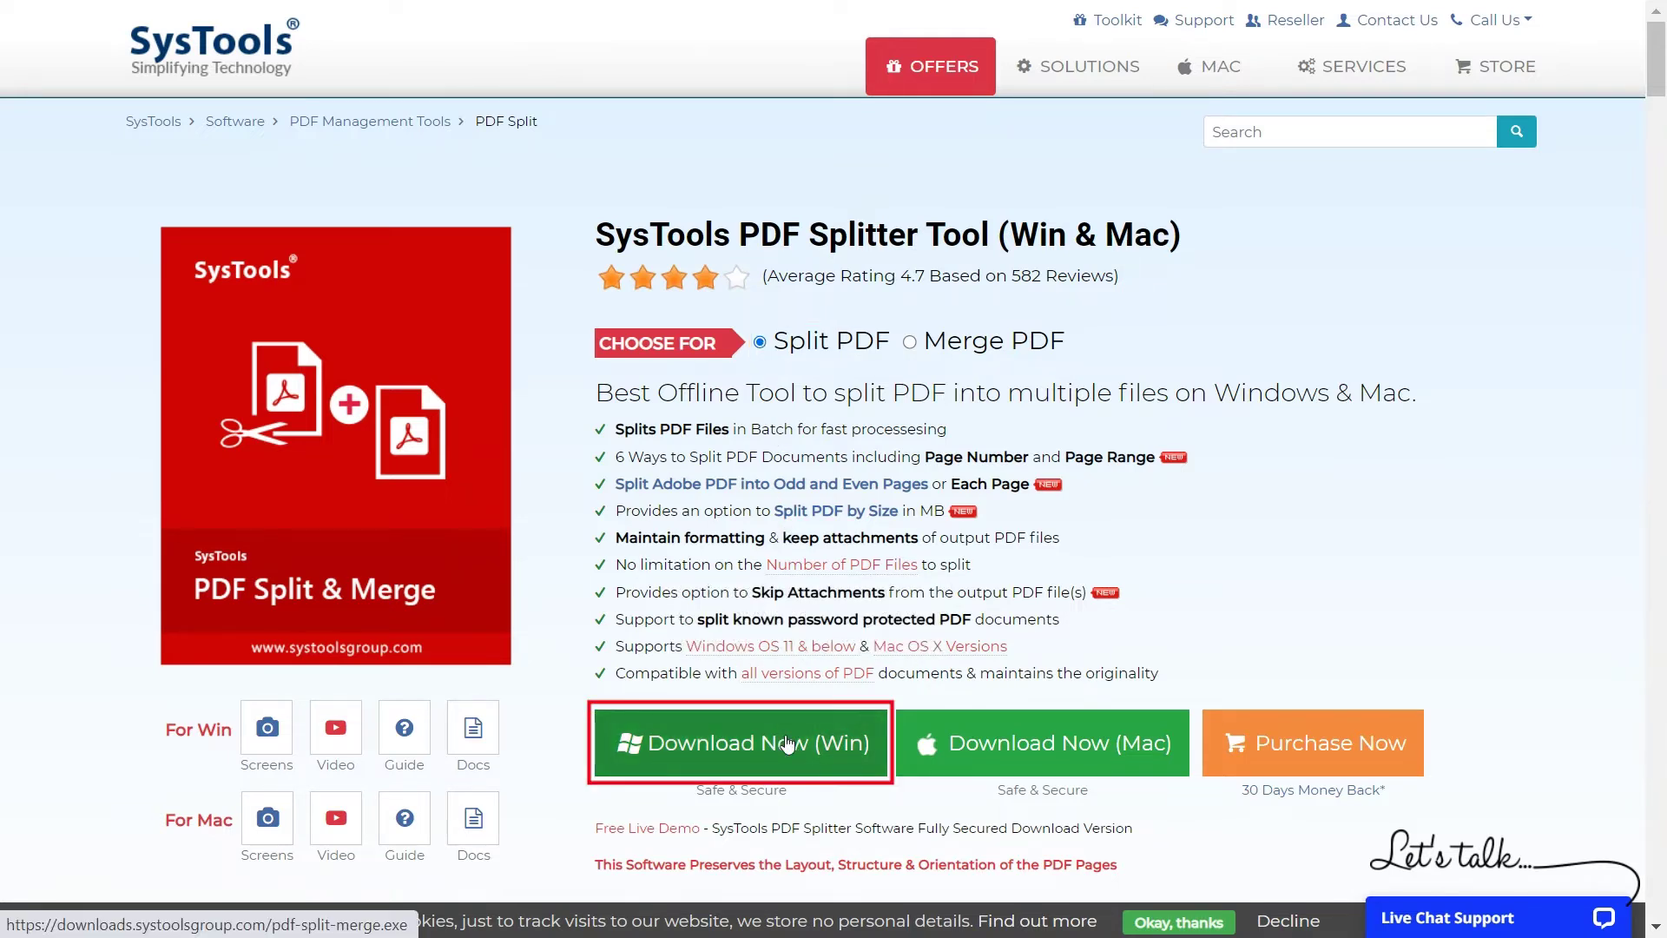
click(786, 744)
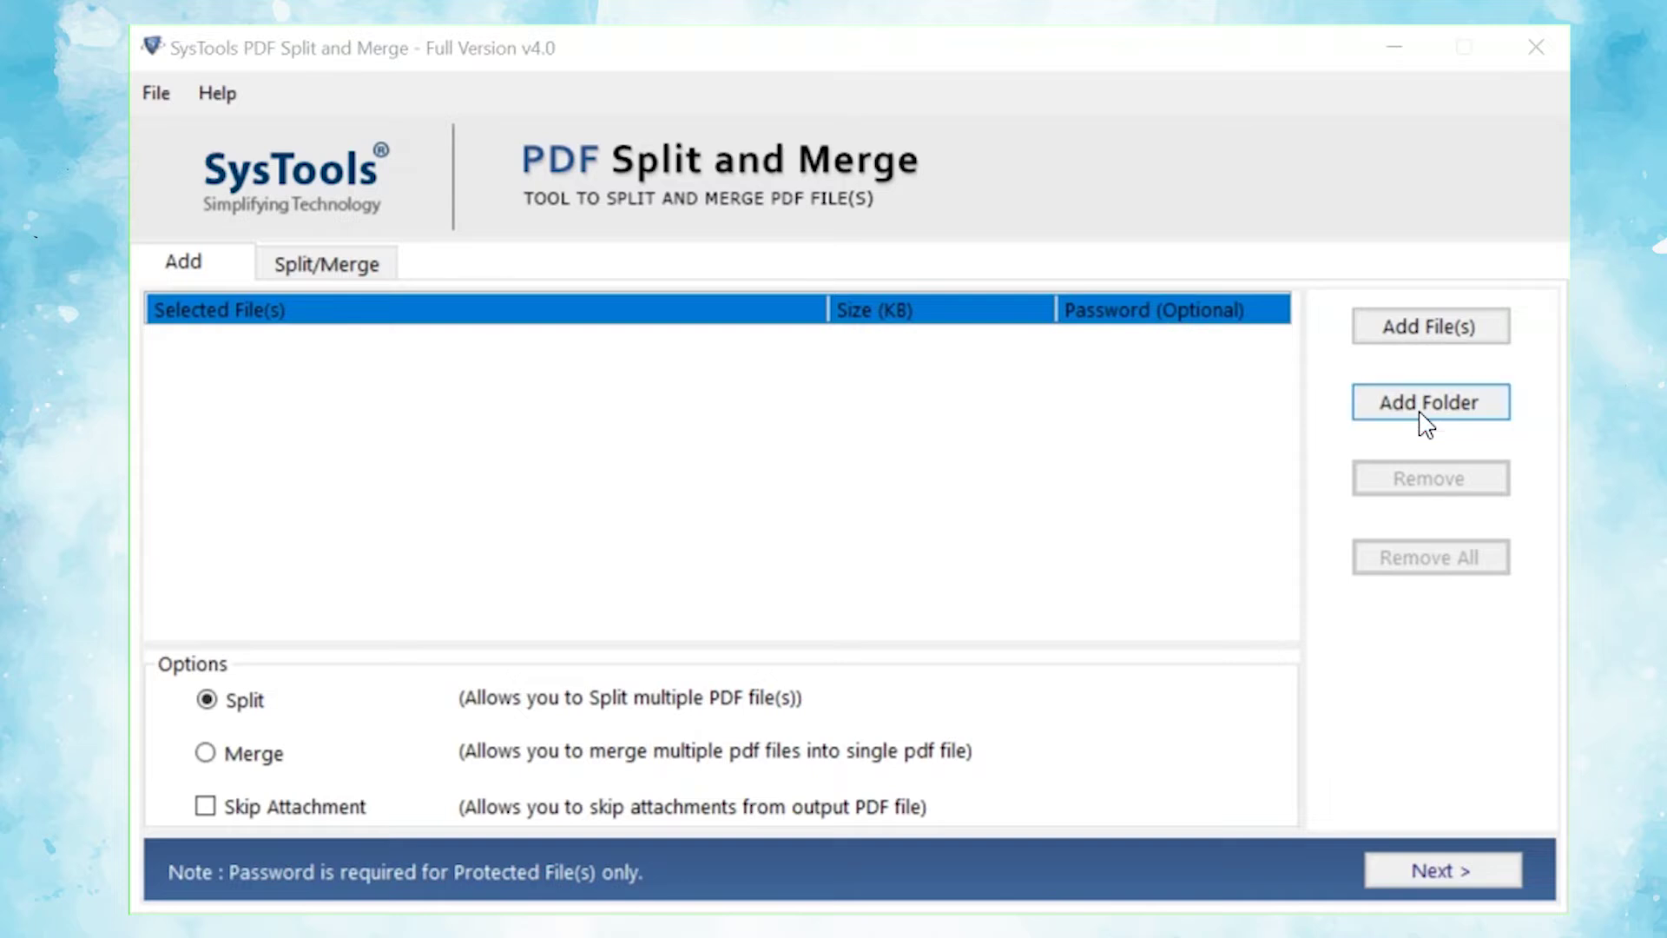
Step: Add Release Notes.pdf from the Desktop's PDF File folder to the file list
click(1393, 330)
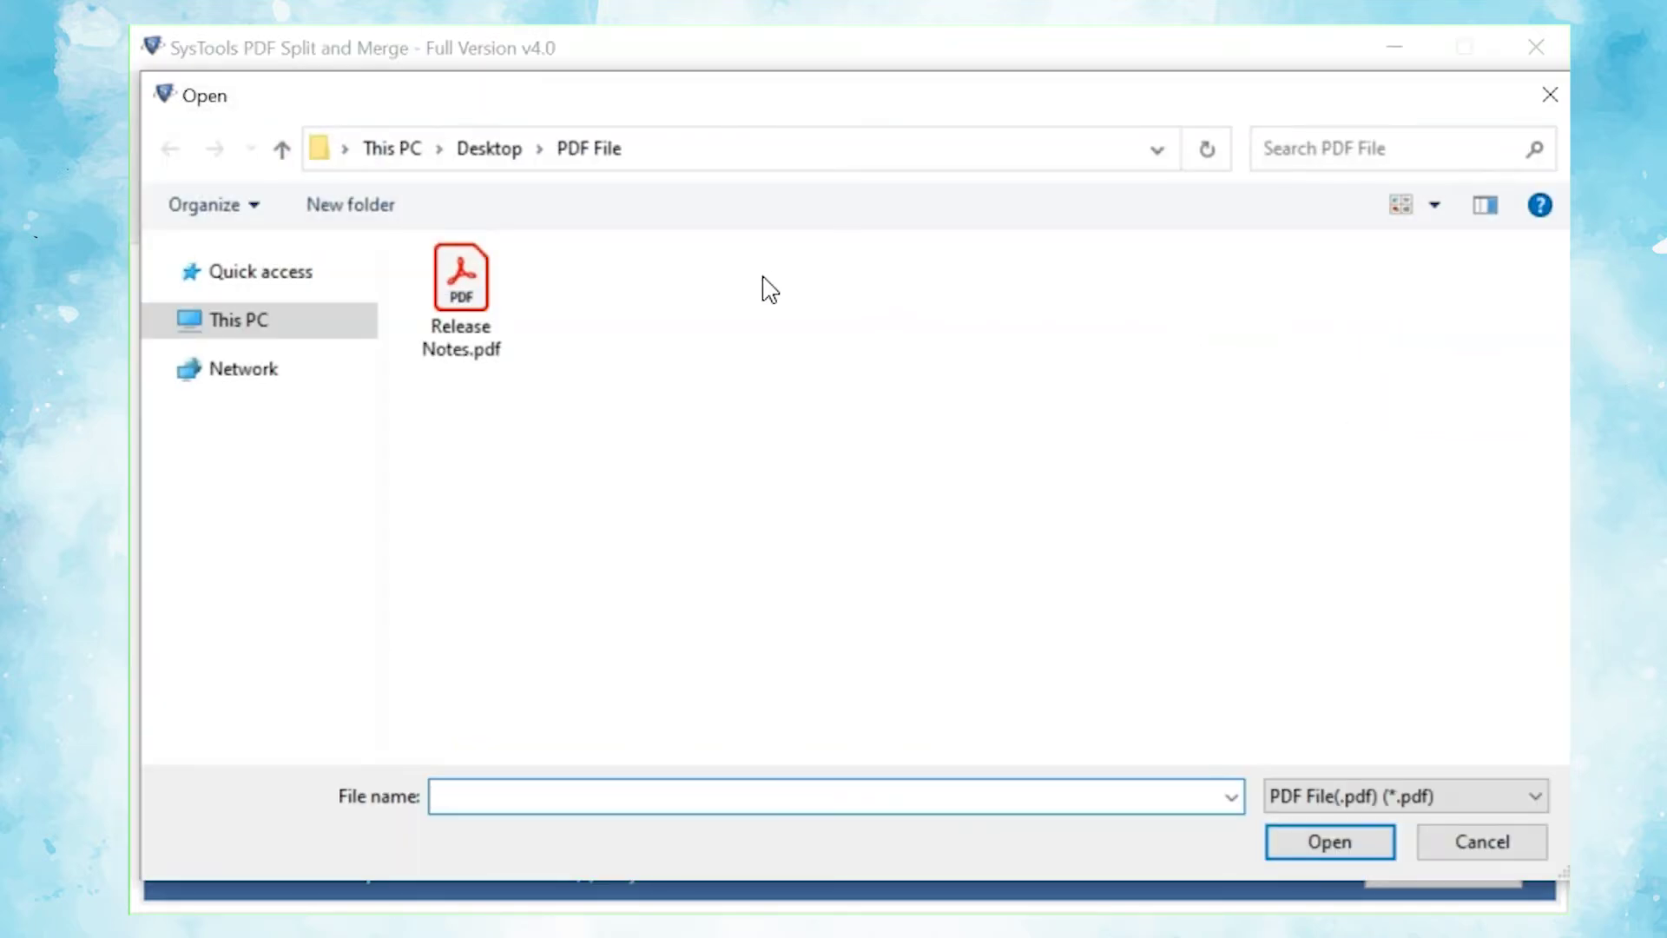
click(469, 286)
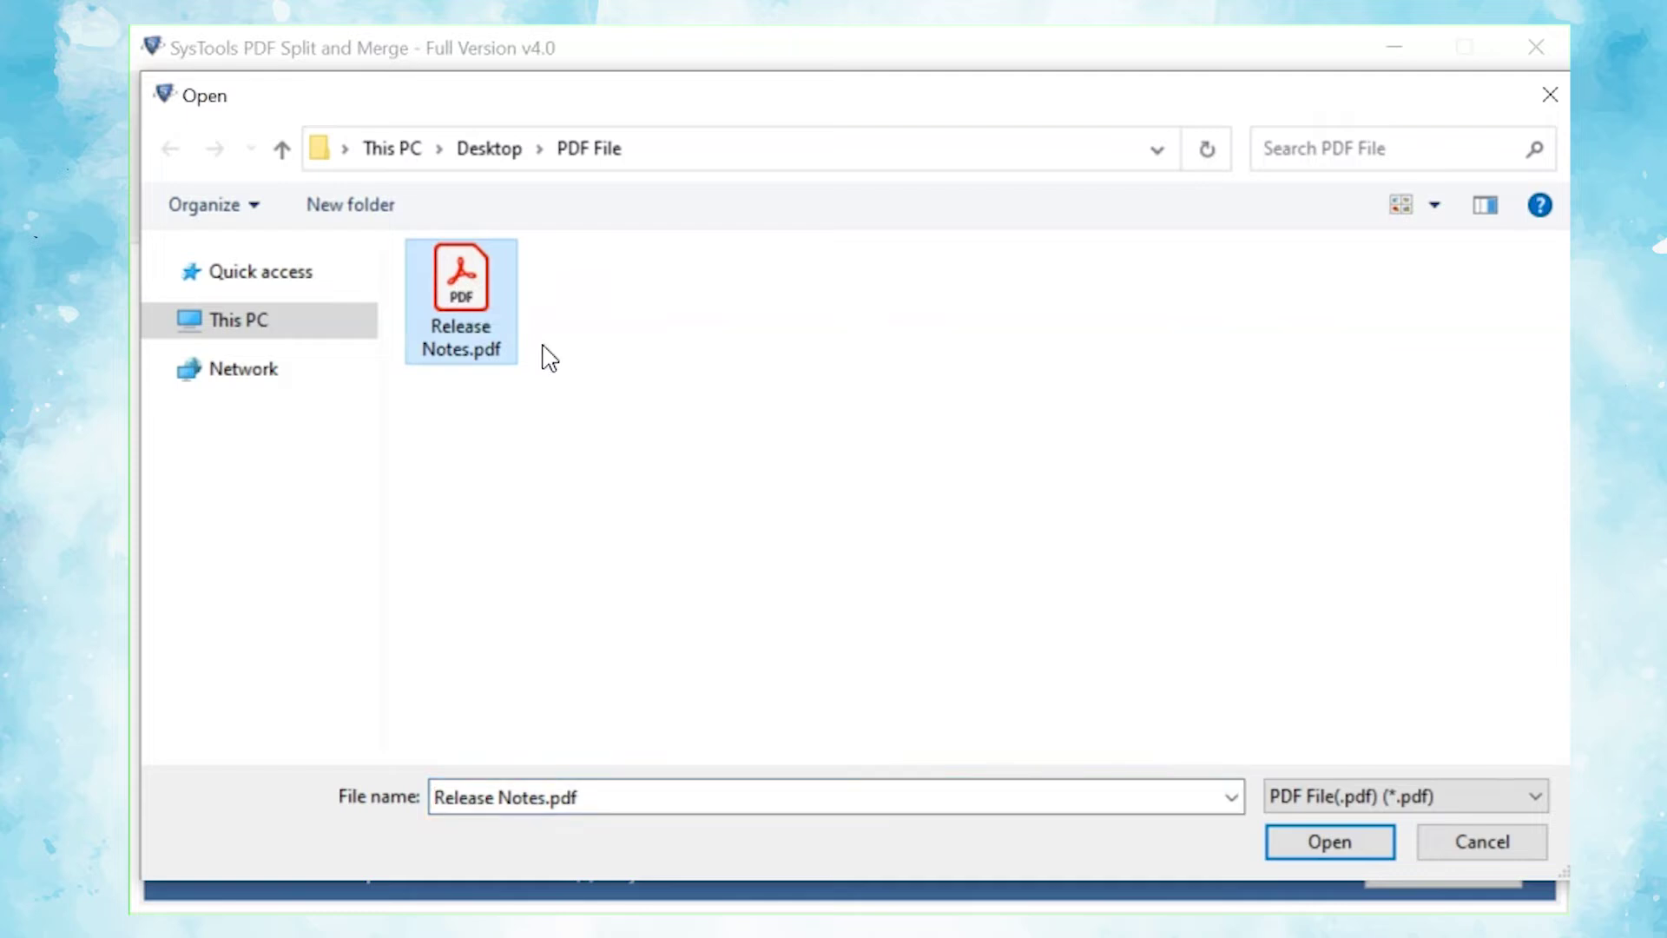
click(1296, 855)
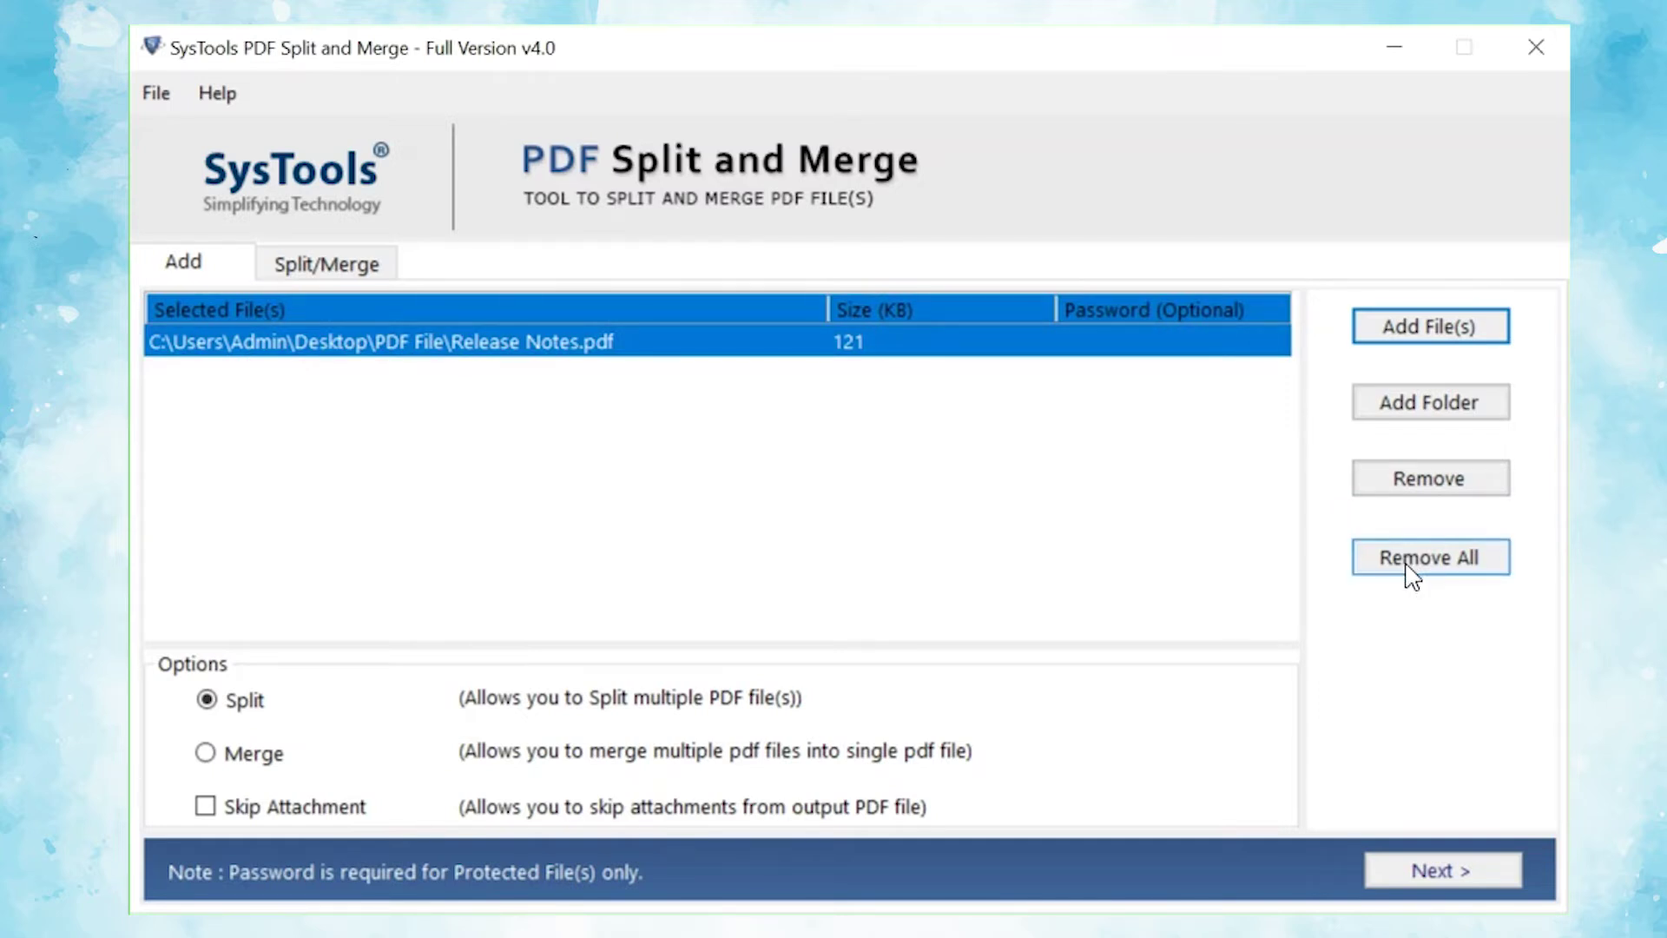
Step: Enable Skip Attachment under Merge, then return to Split mode
click(206, 754)
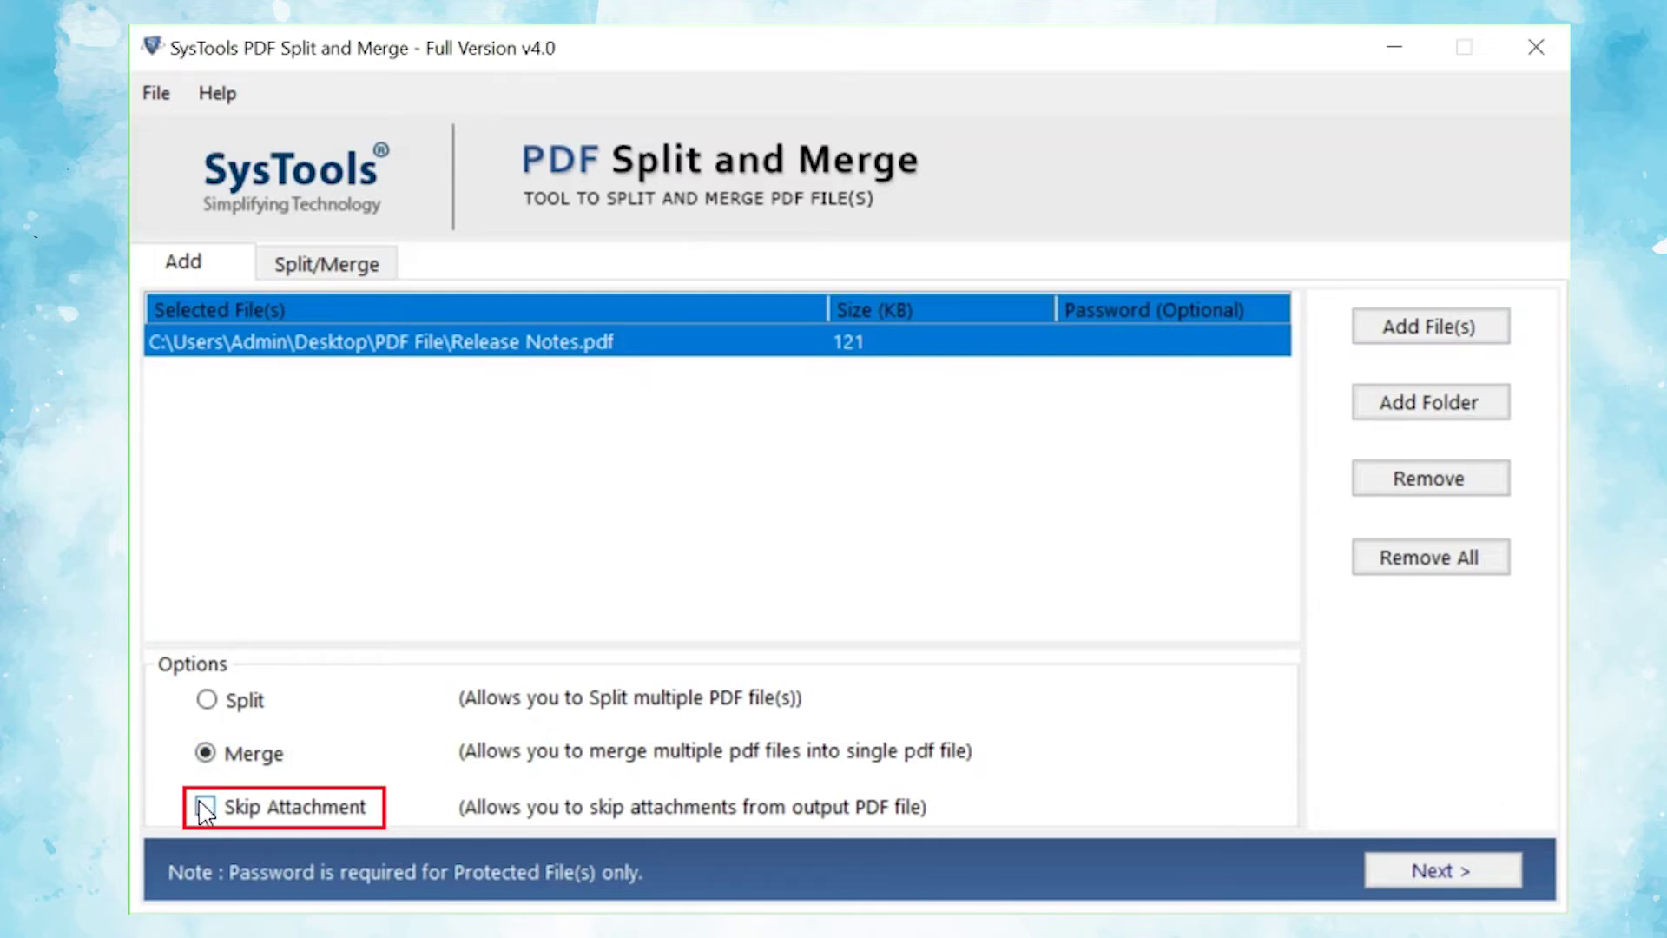
click(206, 808)
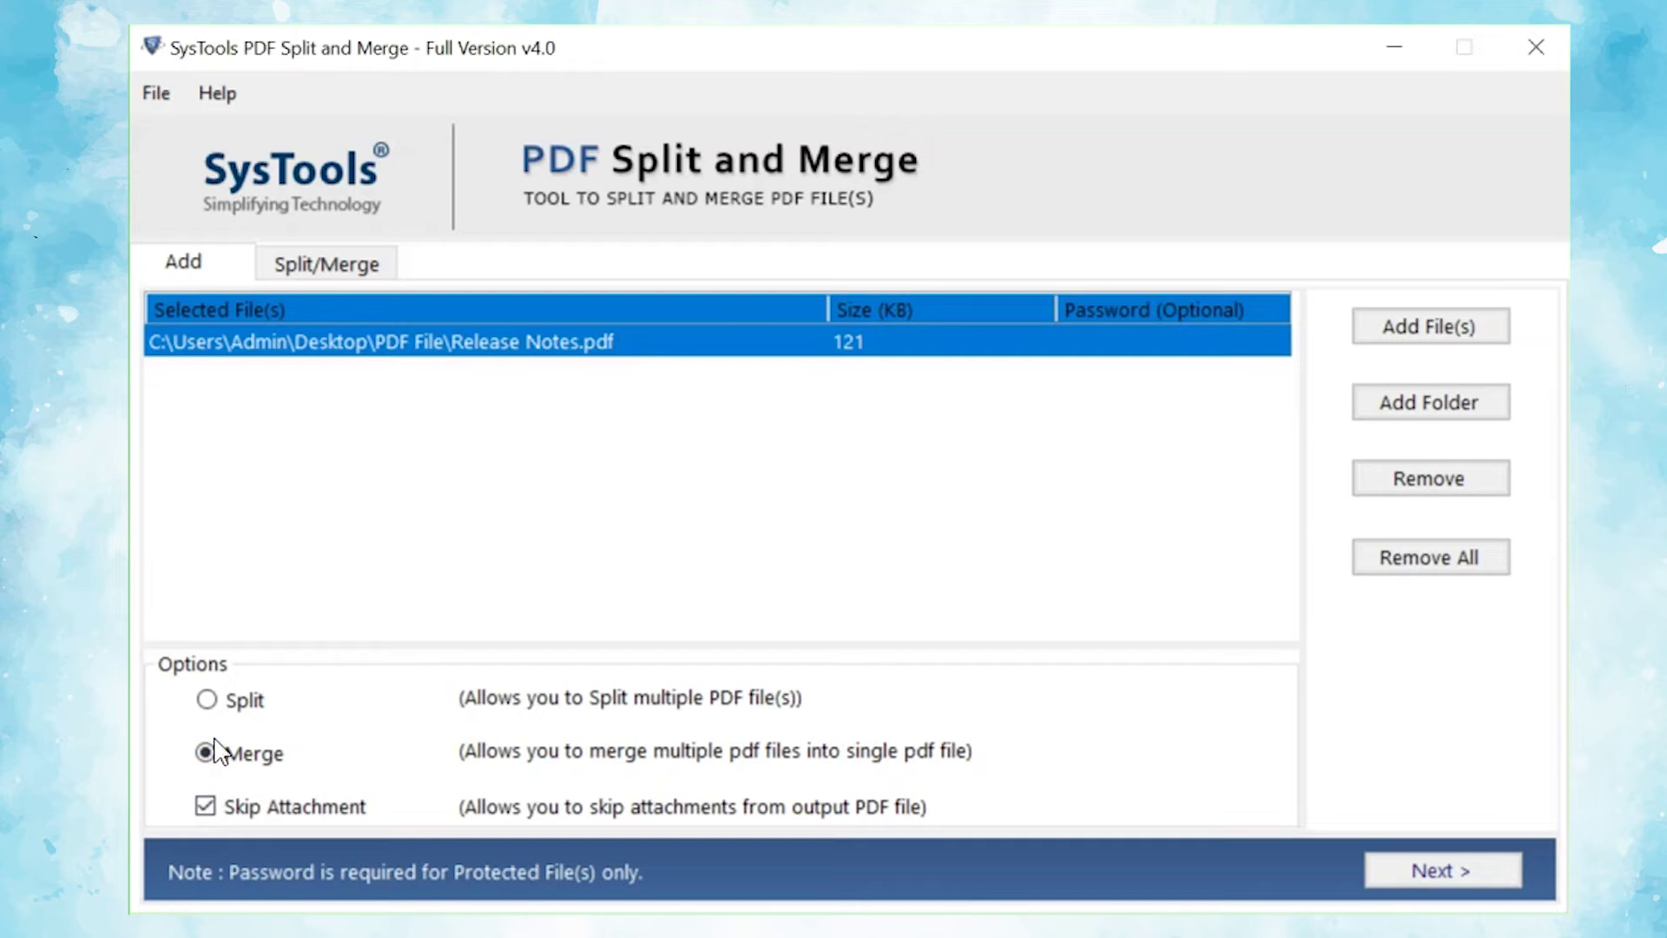
click(208, 701)
Step: In the split settings, try the range, size, odd and even options, then pick Split By Each Page
click(1434, 874)
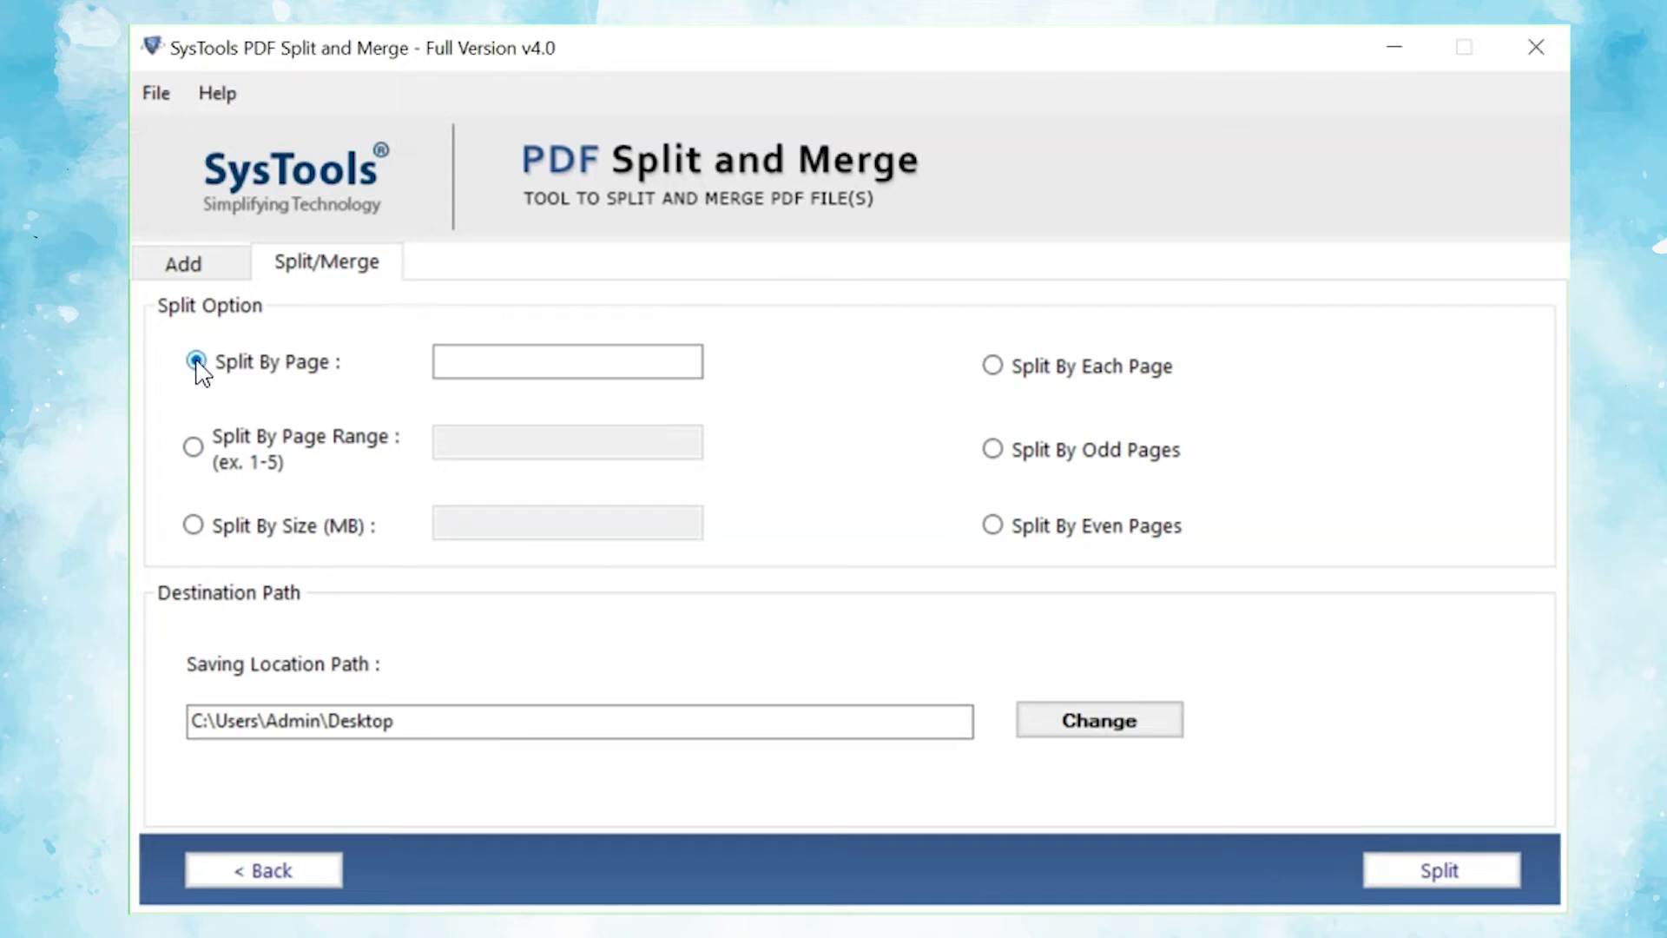
click(194, 447)
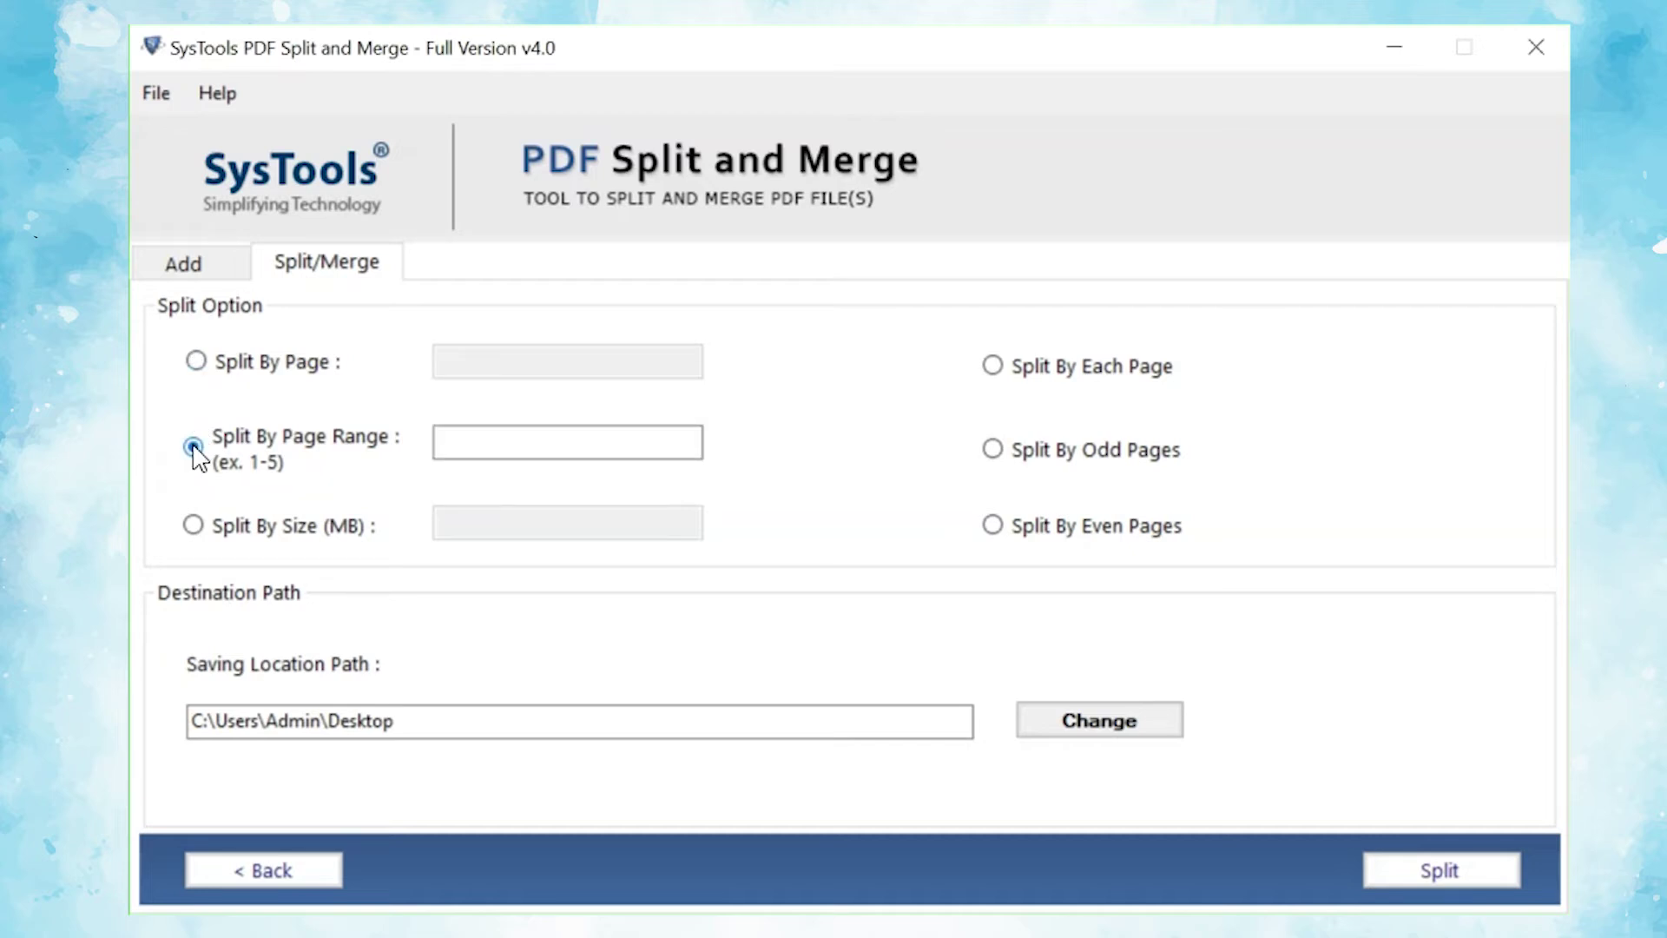
click(194, 526)
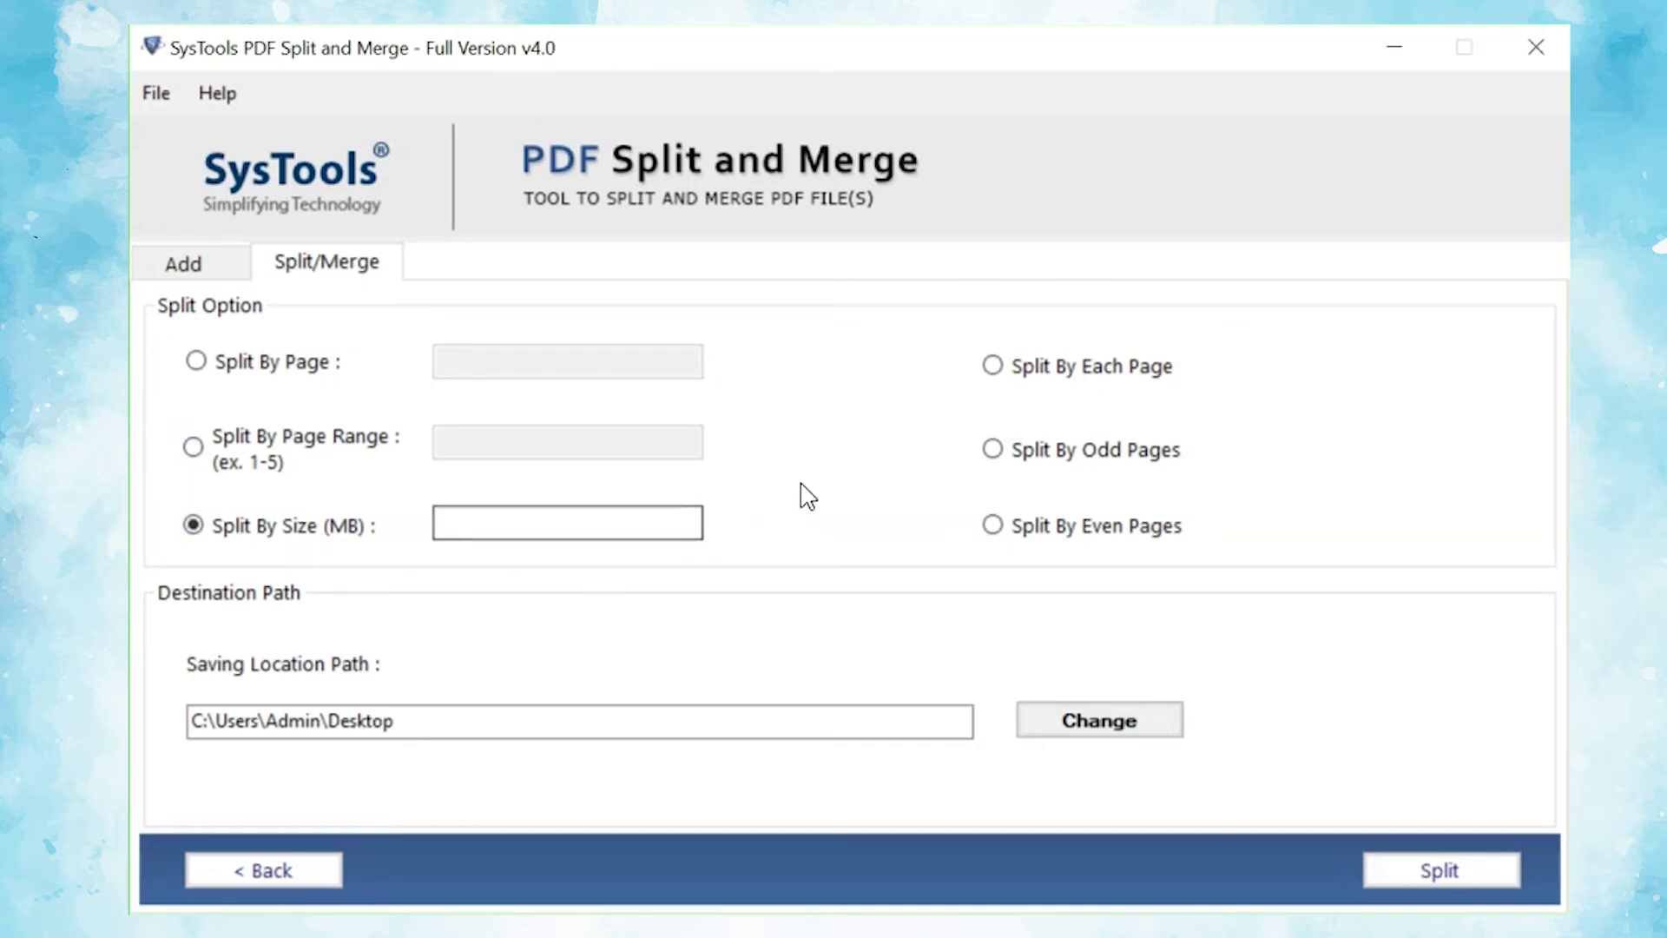
click(993, 365)
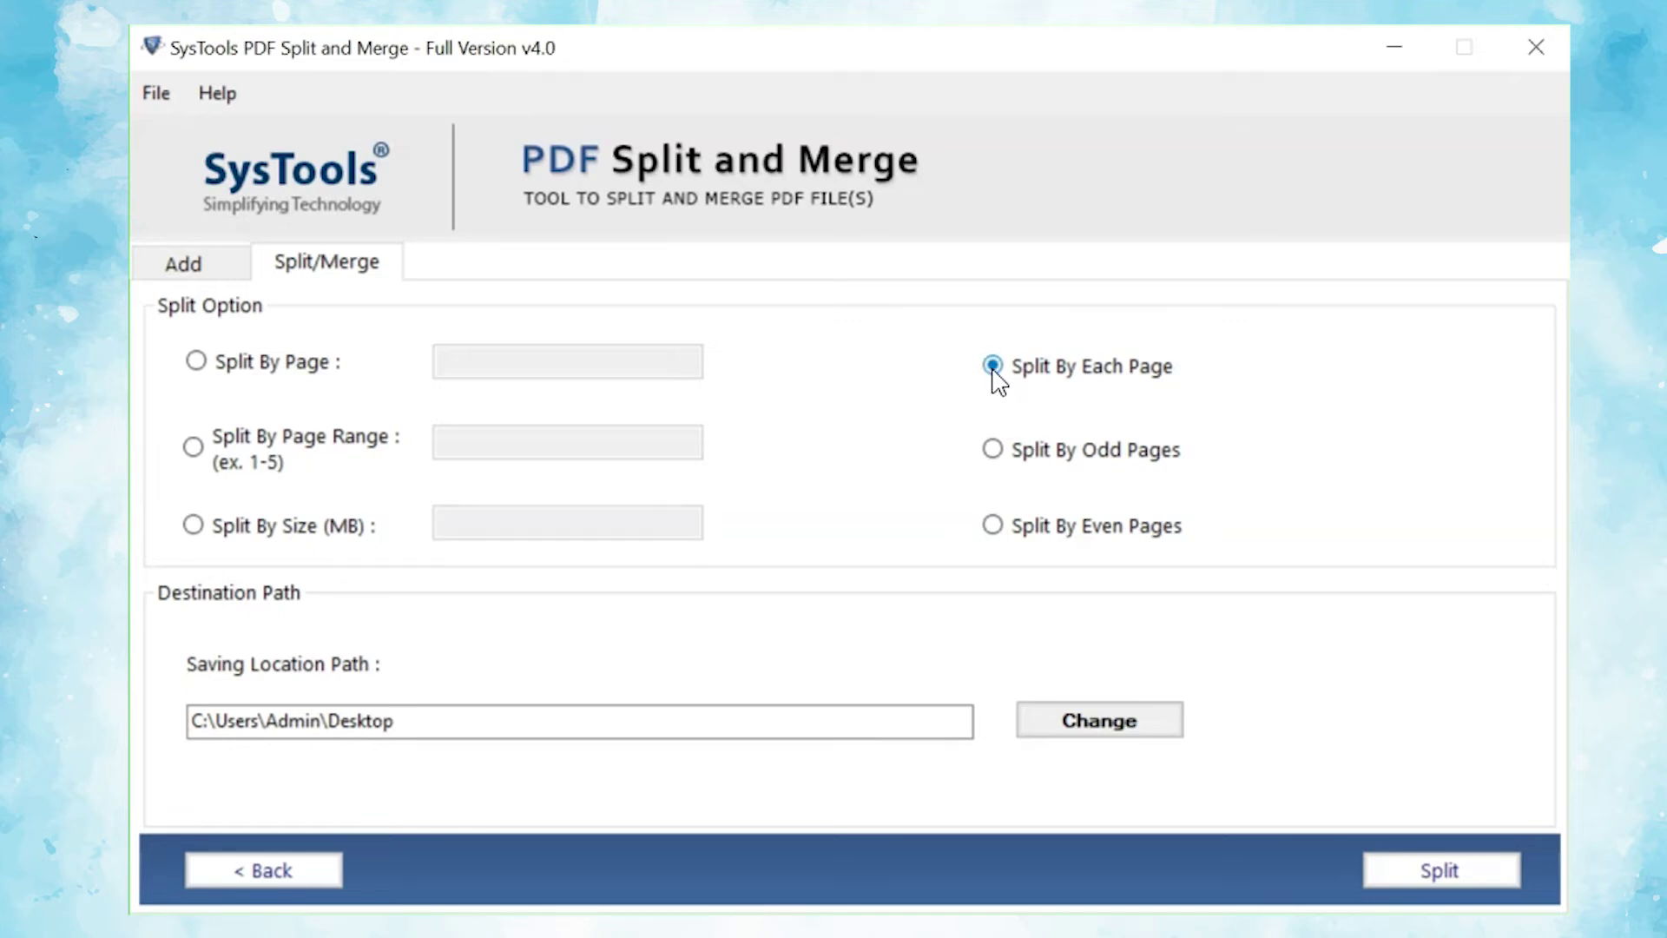
click(994, 451)
click(996, 531)
click(1003, 369)
Step: Split Release Notes.pdf until it shows Completed at 100% with a success message
click(1473, 880)
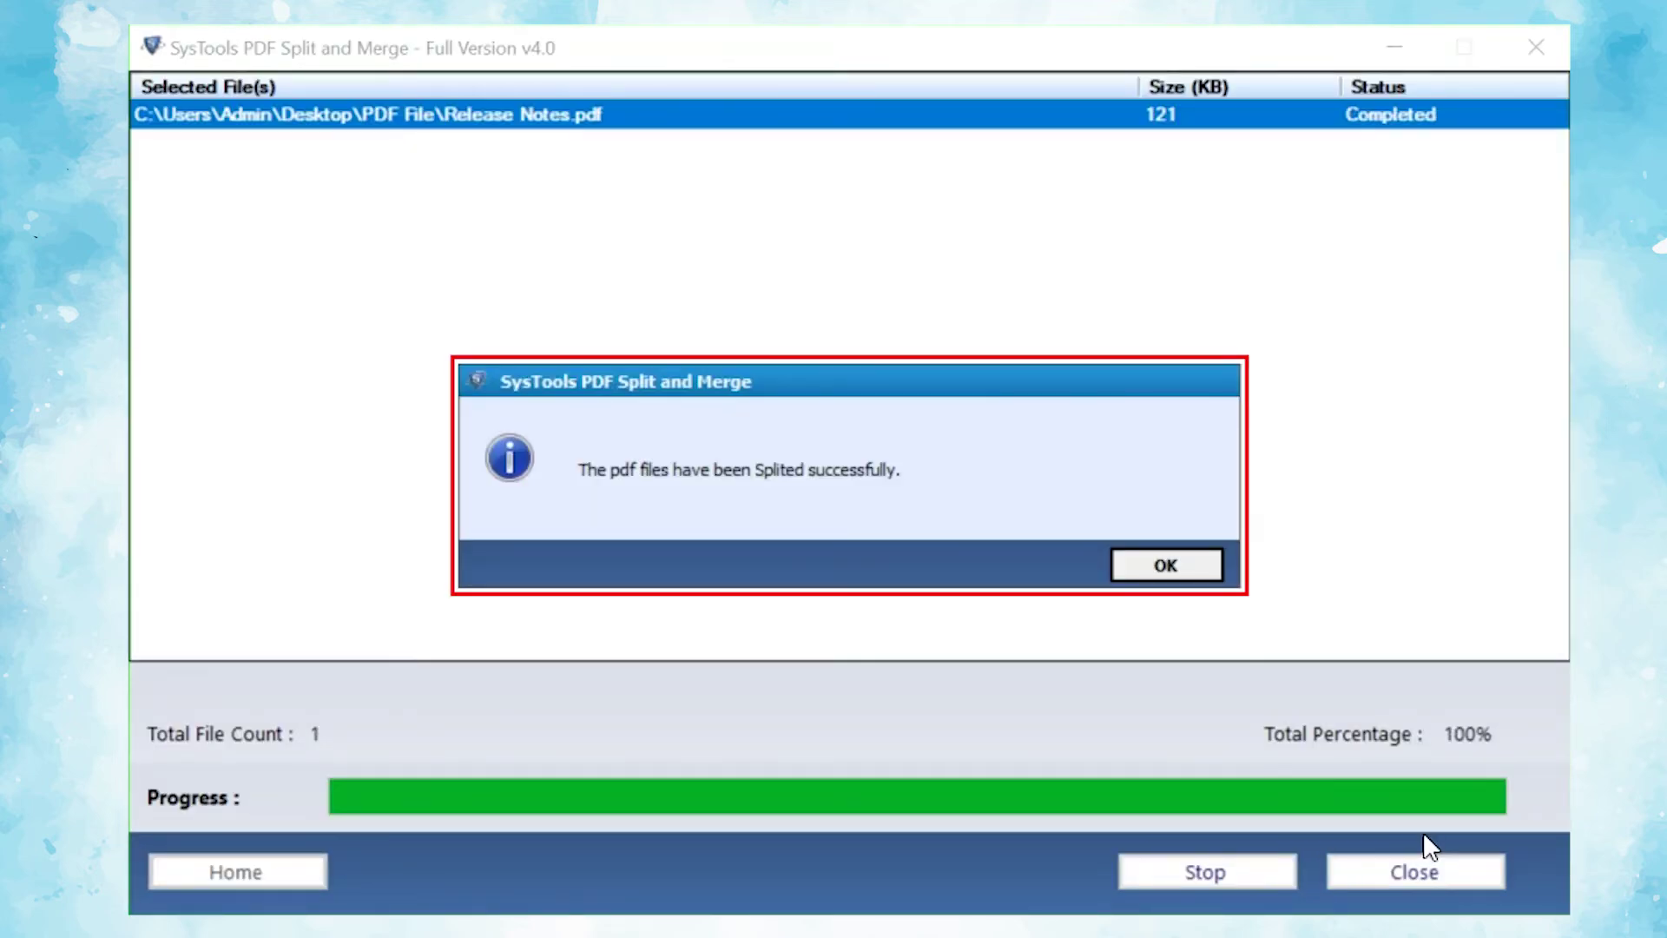
Step: Acknowledge the split success and save the CSV export report into the Systool PDF Split_And_Merge folder
click(1158, 573)
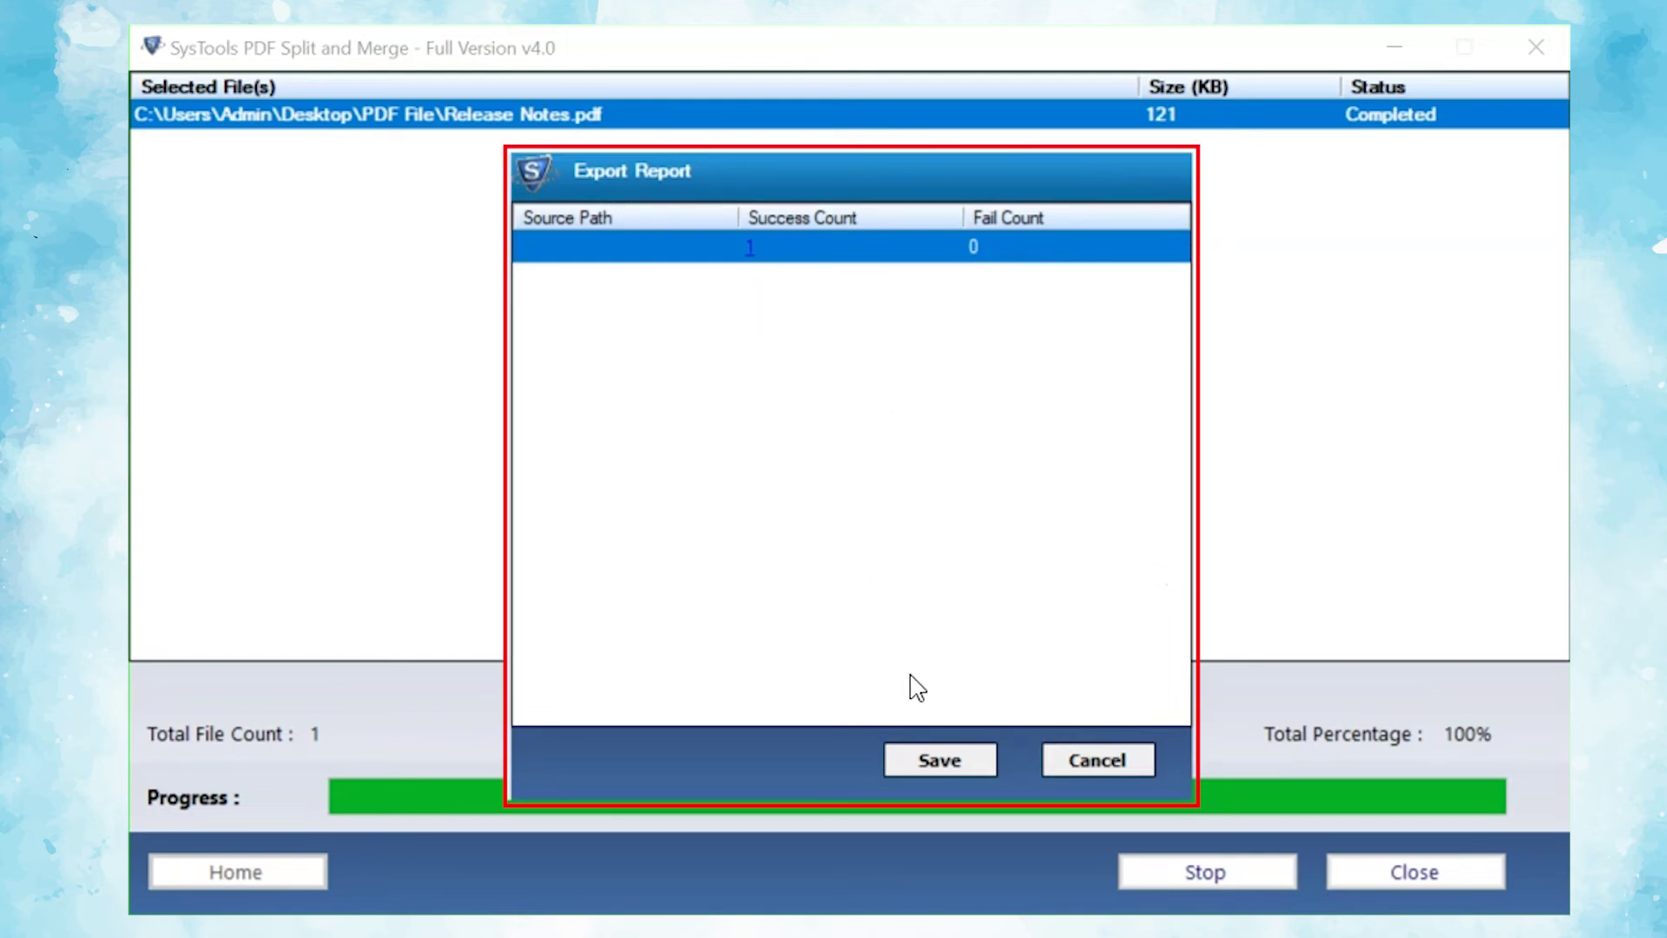
click(941, 761)
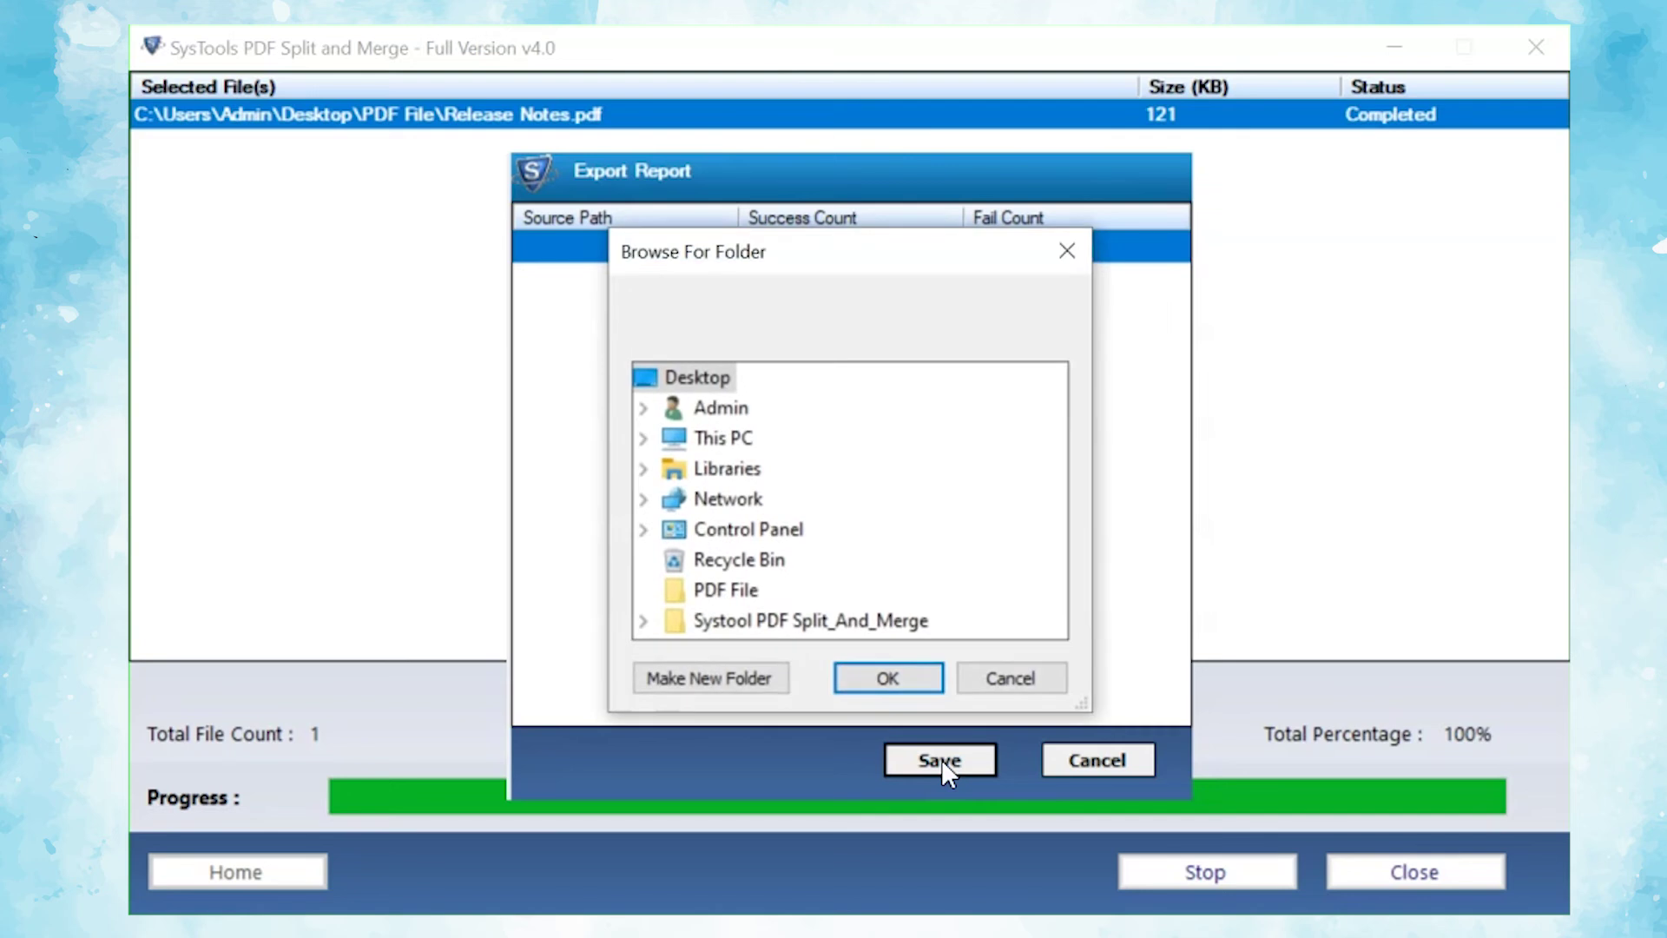
click(811, 622)
click(886, 679)
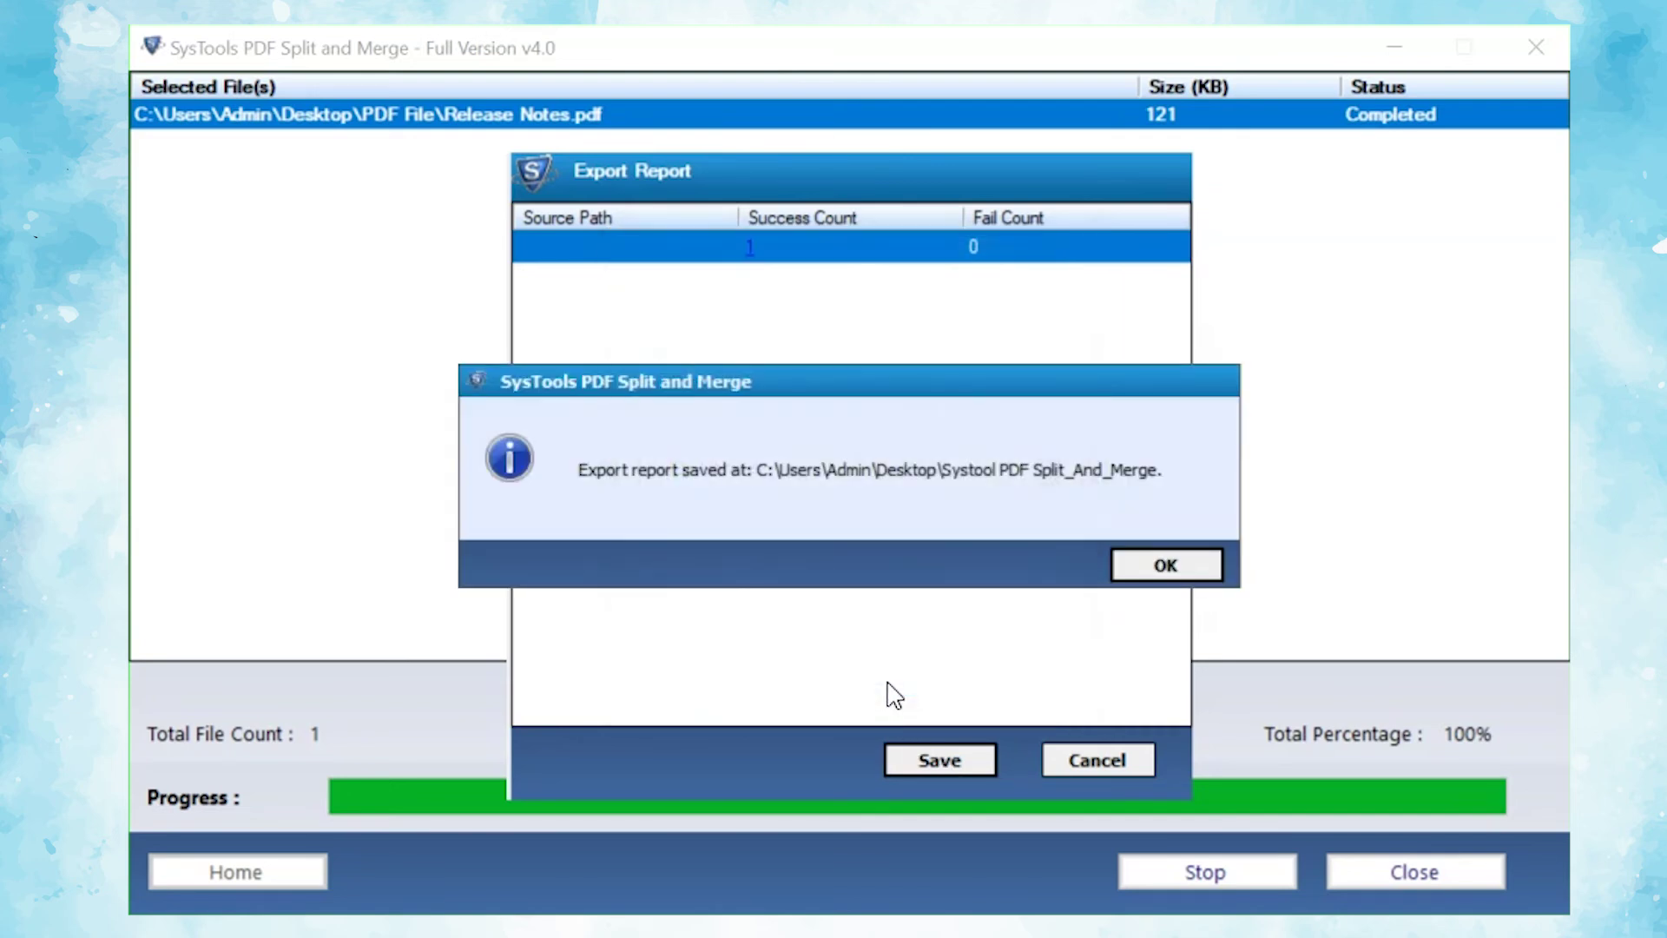
click(1166, 566)
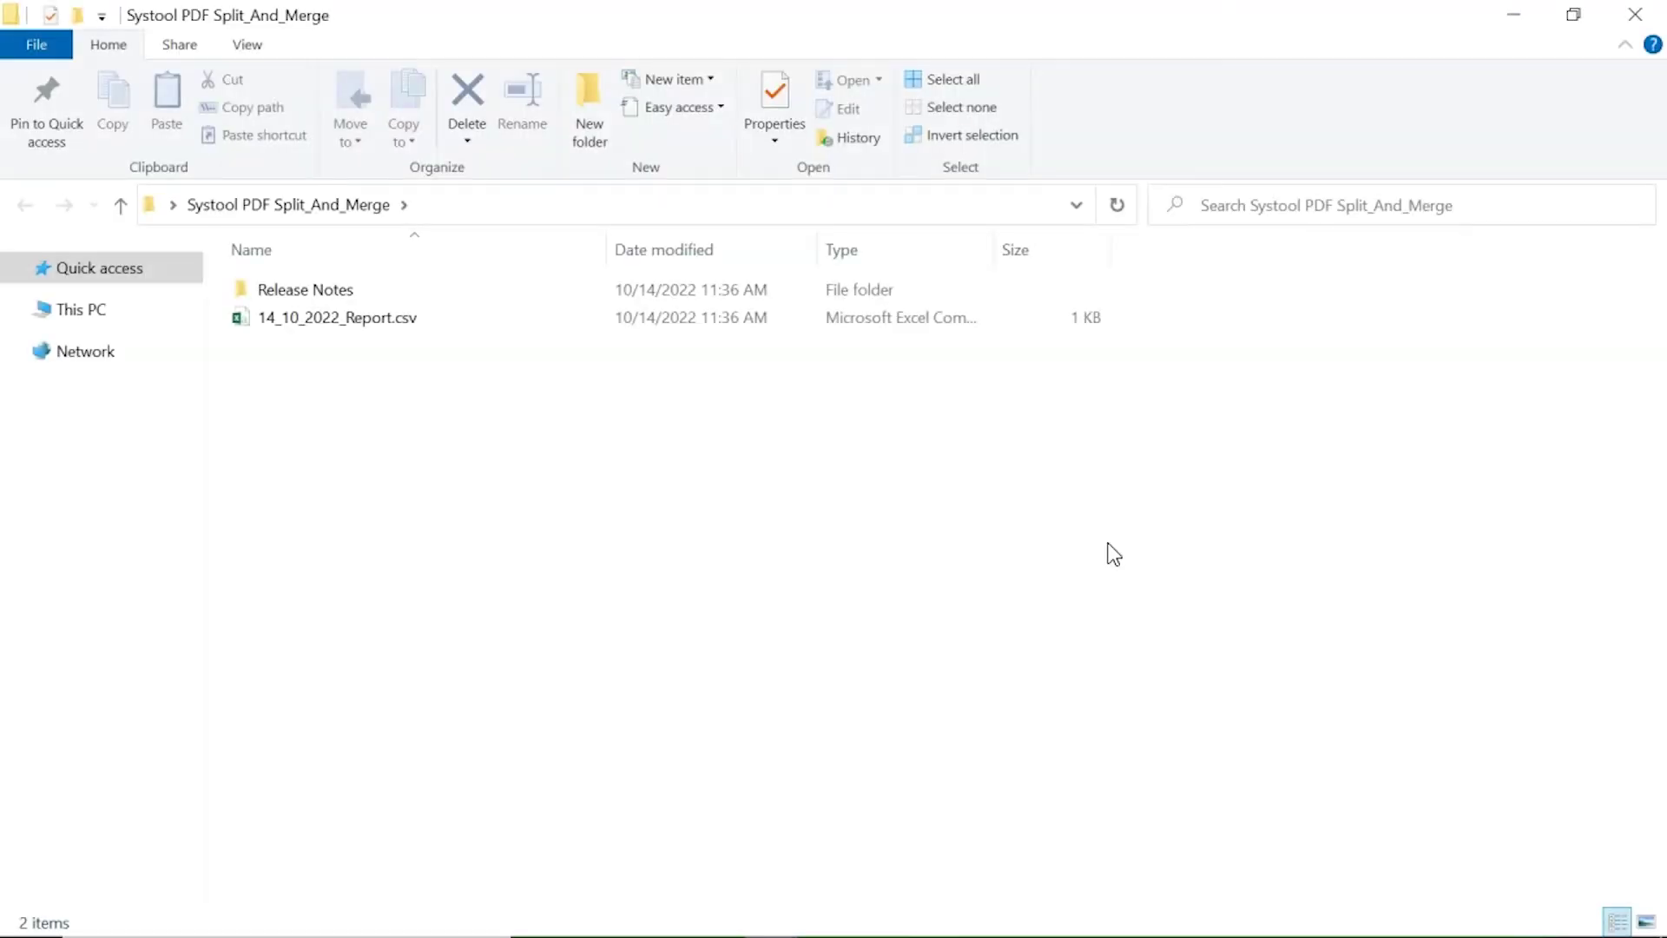
Step: Open the Release Notes output folder and select Release Notes_1.pdf
click(311, 295)
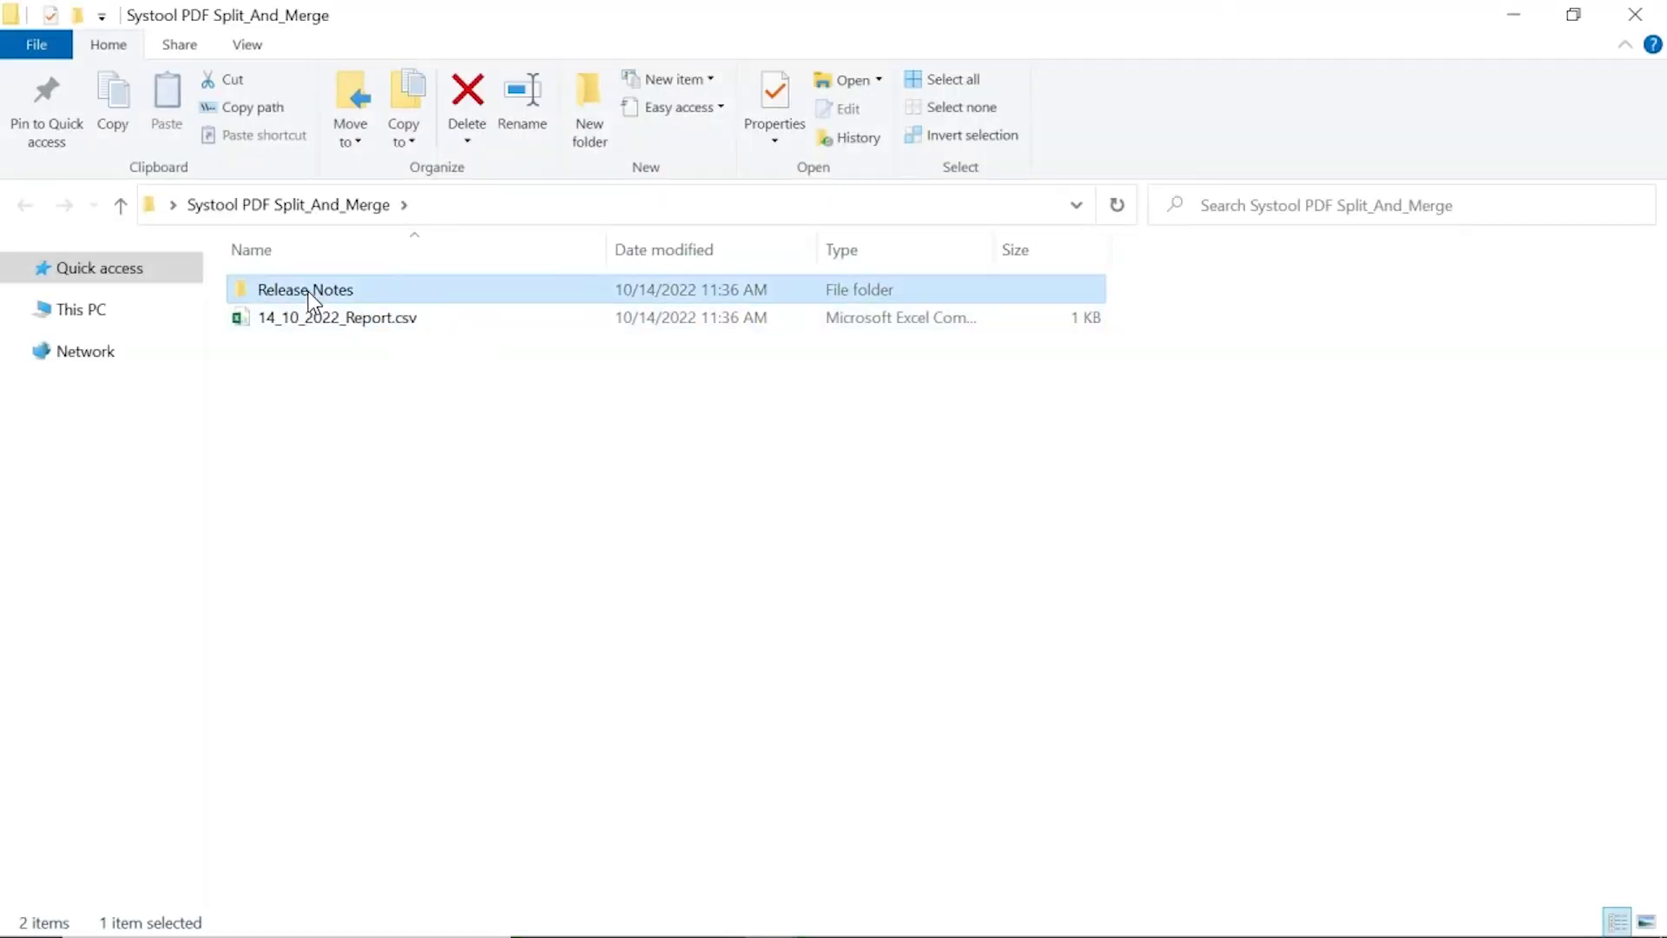
double_click(311, 295)
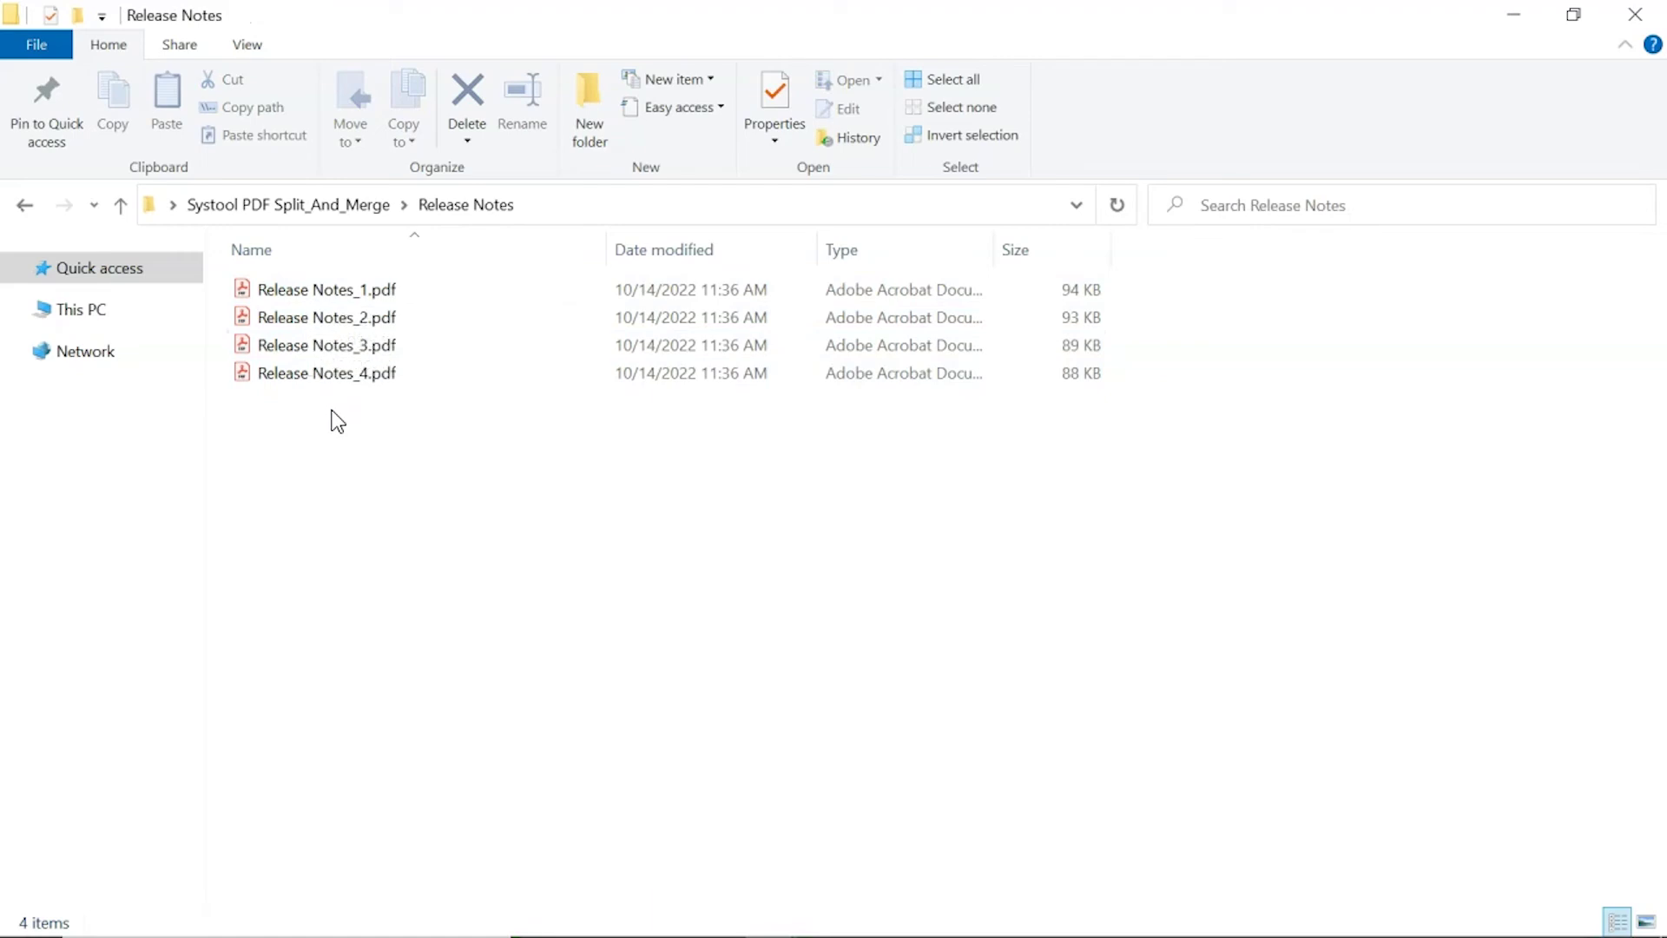
click(273, 290)
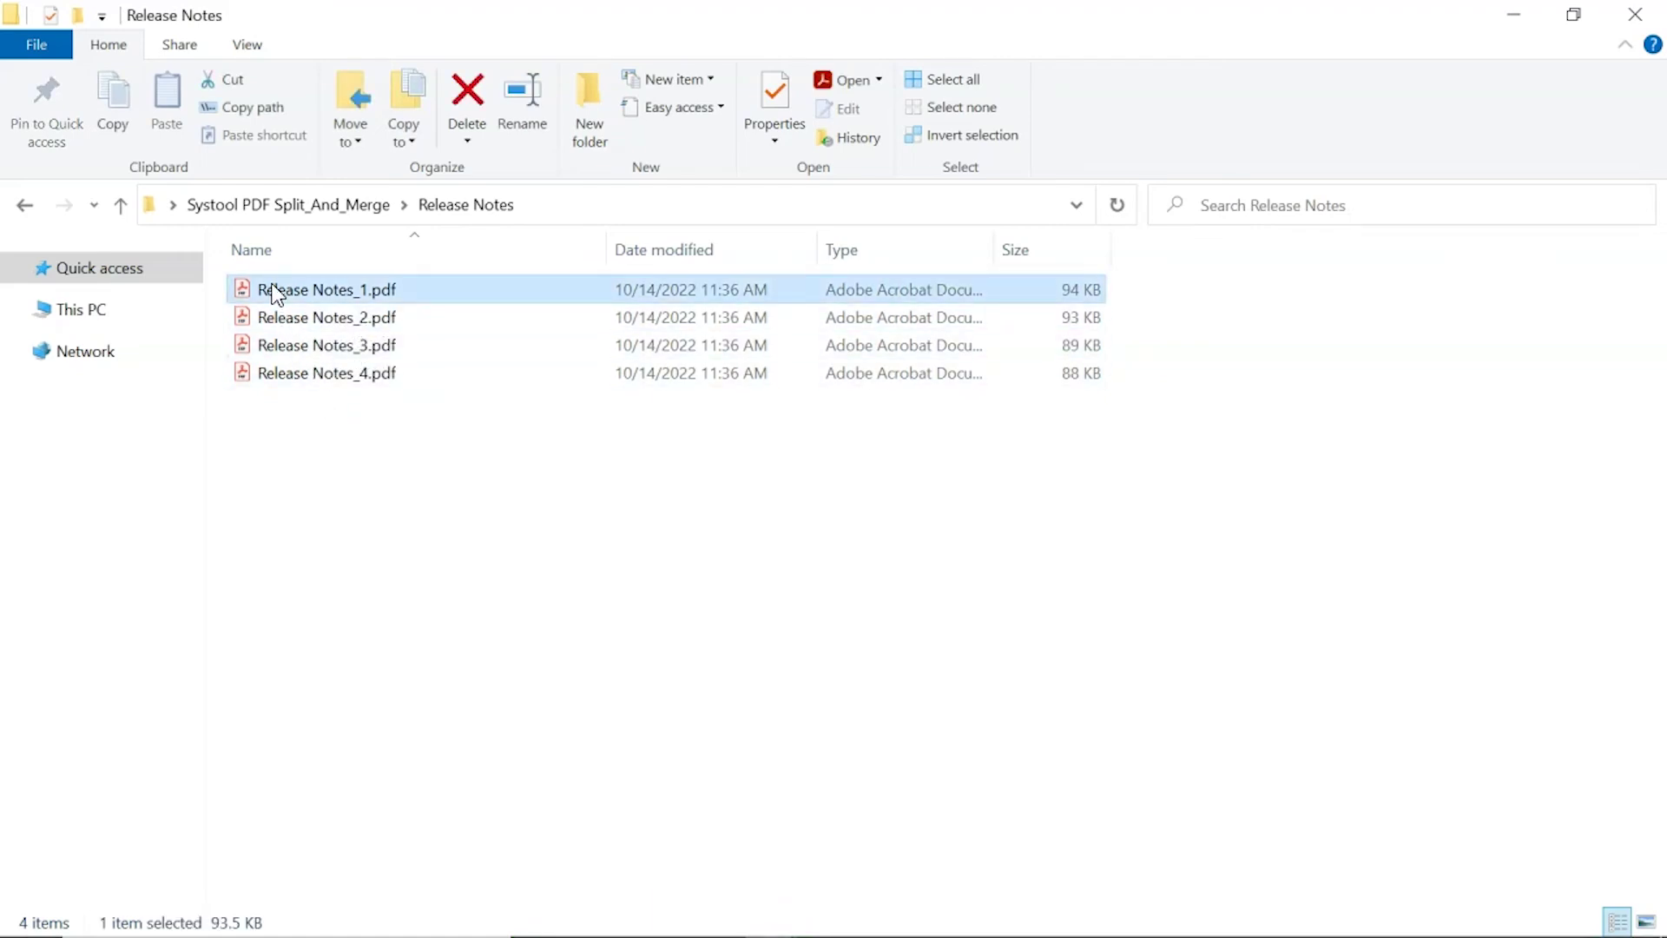
Step: Open Release Notes_1.pdf in Acrobat and confirm its page count reads 1 / 1
double_click(273, 288)
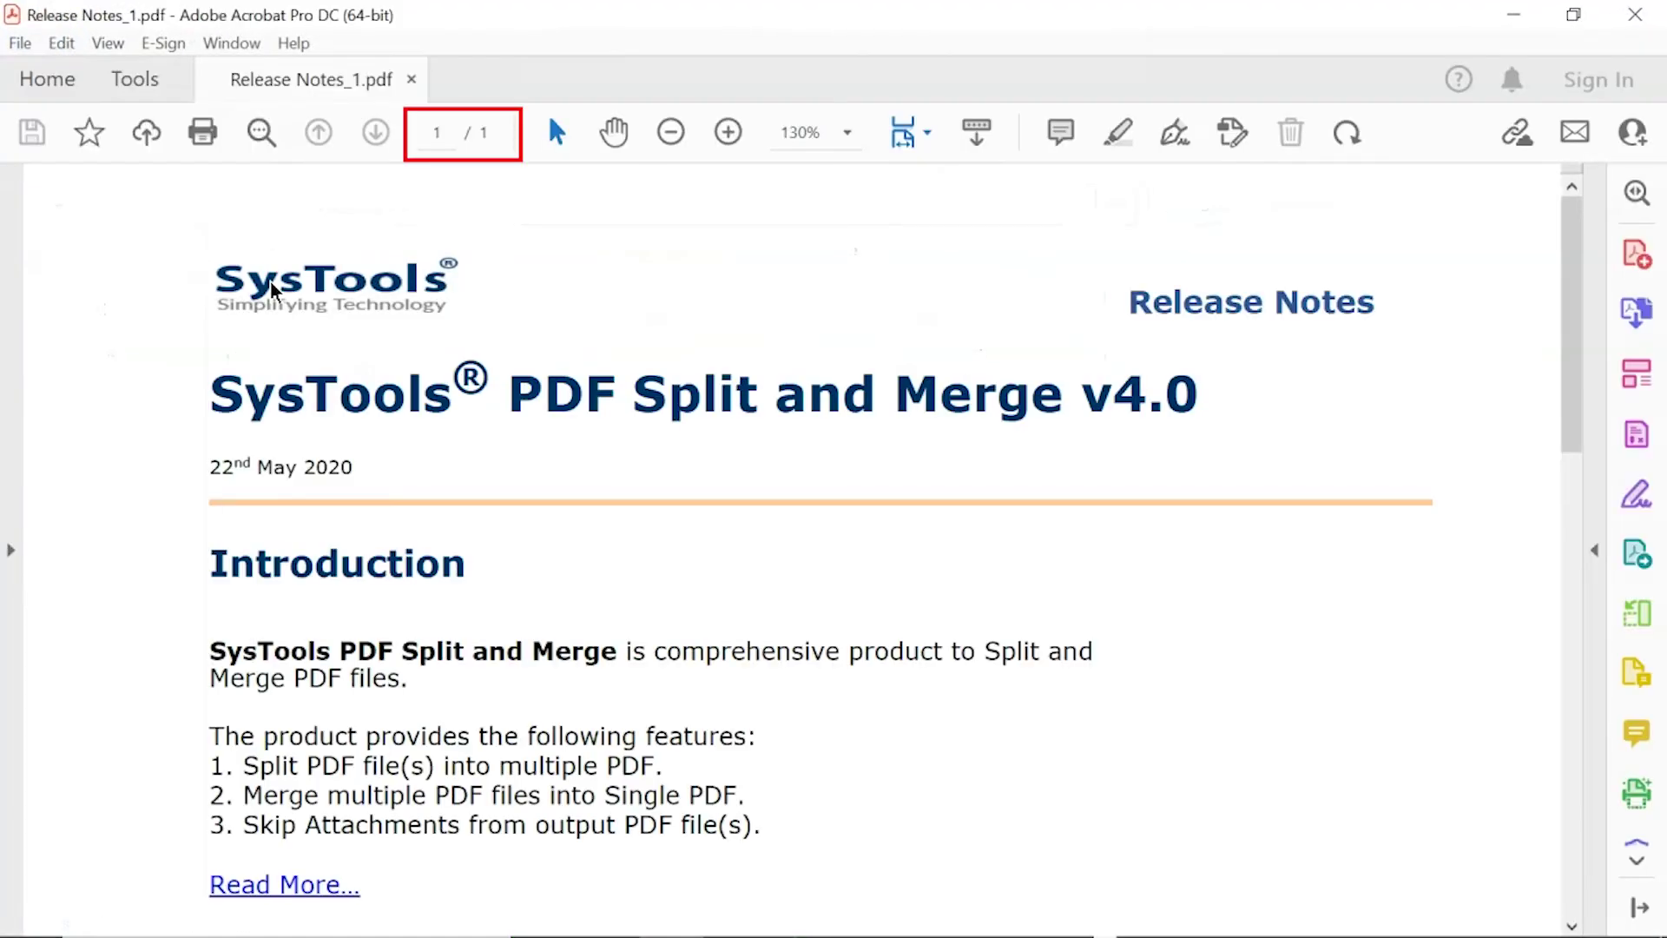